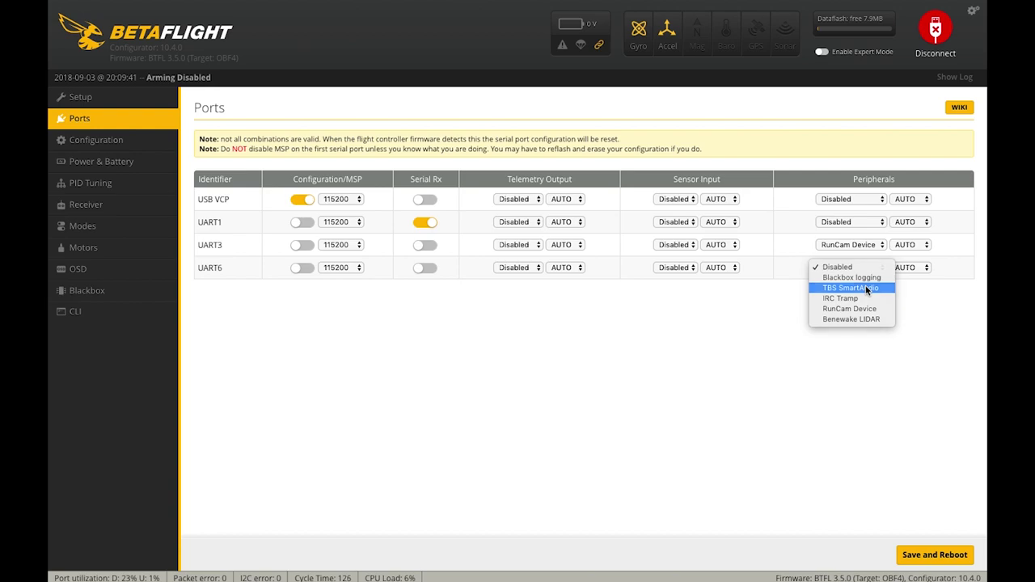
Set the UART6 peripheral to TBS SmartAudio, then save the port settings and reboot the flight controller.
{"action": "left_click", "coordinate": [728, 346]}
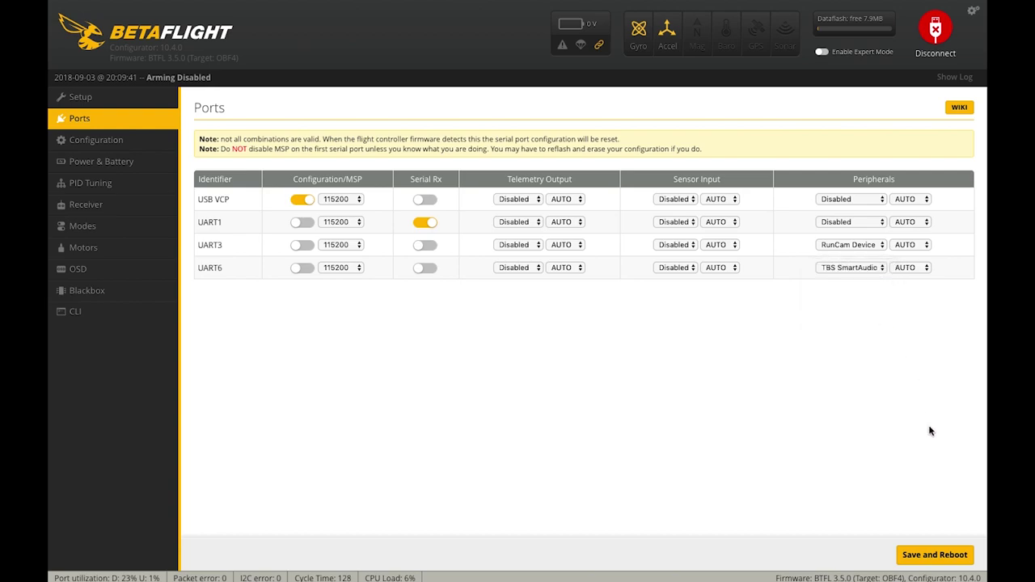
{"action": "left_click", "coordinate": [922, 558]}
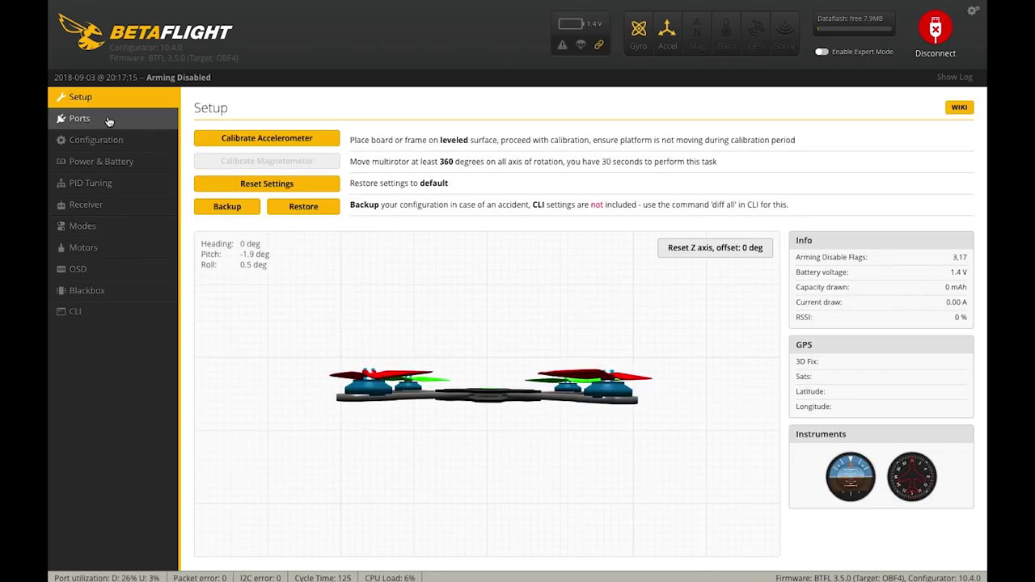
In the system configuration, set the PID loop frequency to 8 kHz and disable the barometer and magnetometer.
{"action": "left_click", "coordinate": [113, 142]}
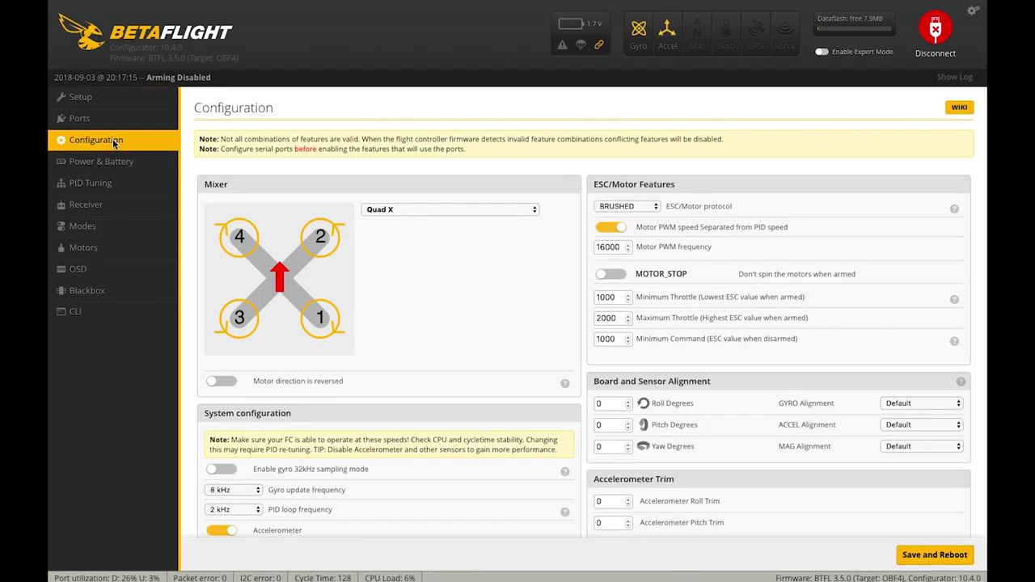
{"action": "scroll", "coordinate": [372, 186], "scroll_direction": "down", "scroll_amount": 1}
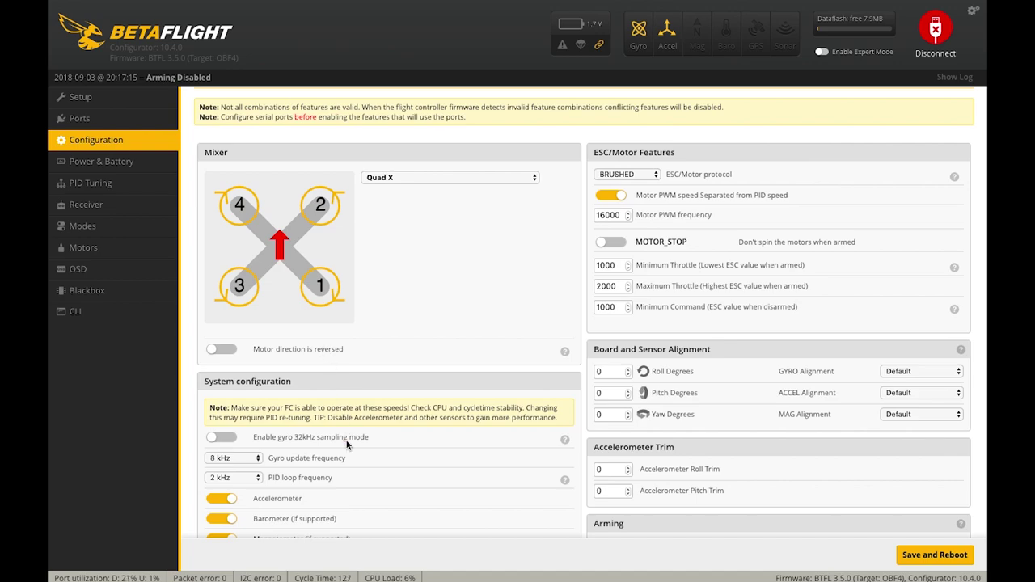
{"action": "scroll", "coordinate": [347, 445], "scroll_direction": "down", "scroll_amount": 3}
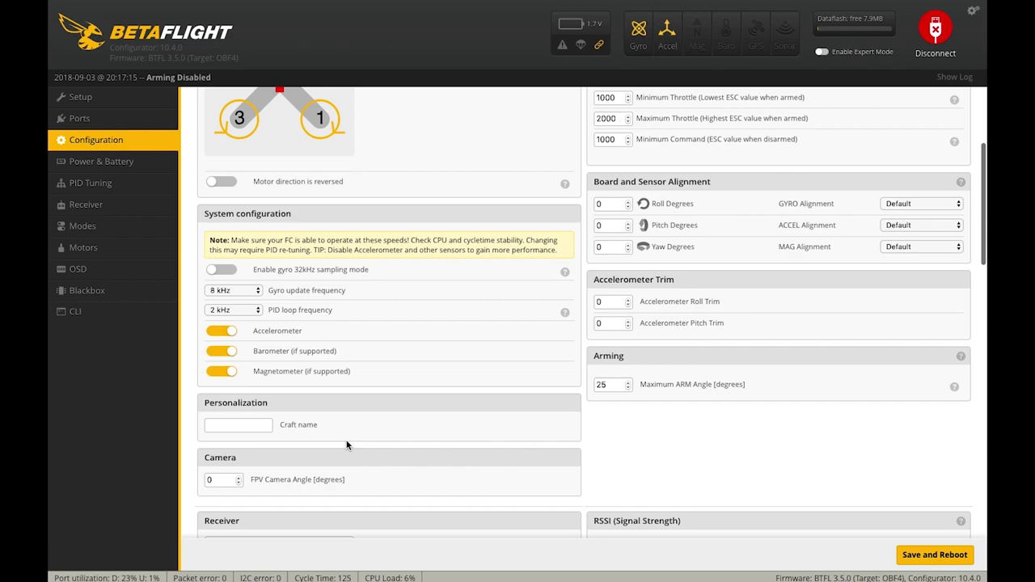
{"action": "left_click", "coordinate": [253, 311]}
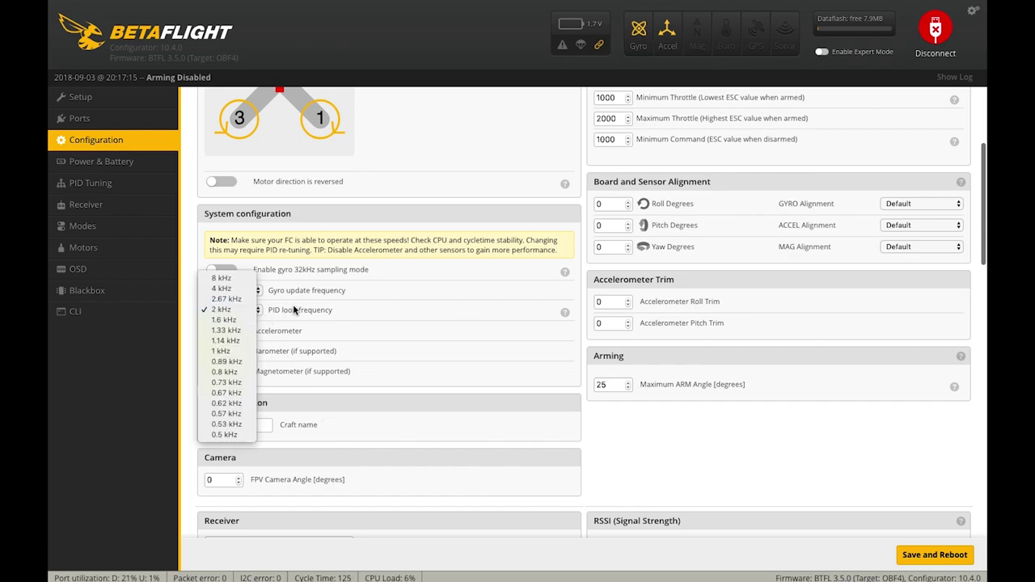
{"action": "left_click", "coordinate": [287, 310]}
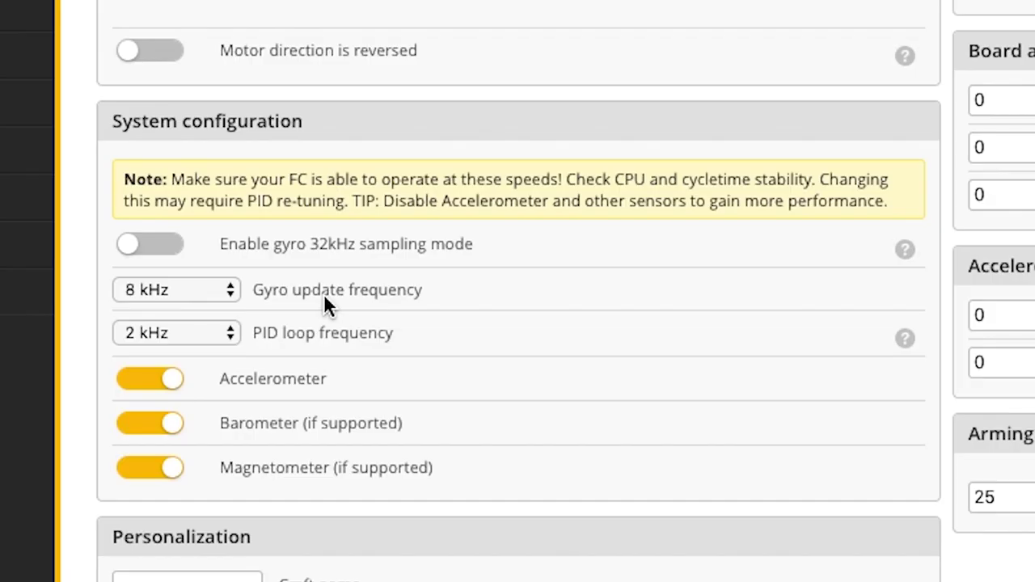
{"action": "left_click", "coordinate": [214, 342]}
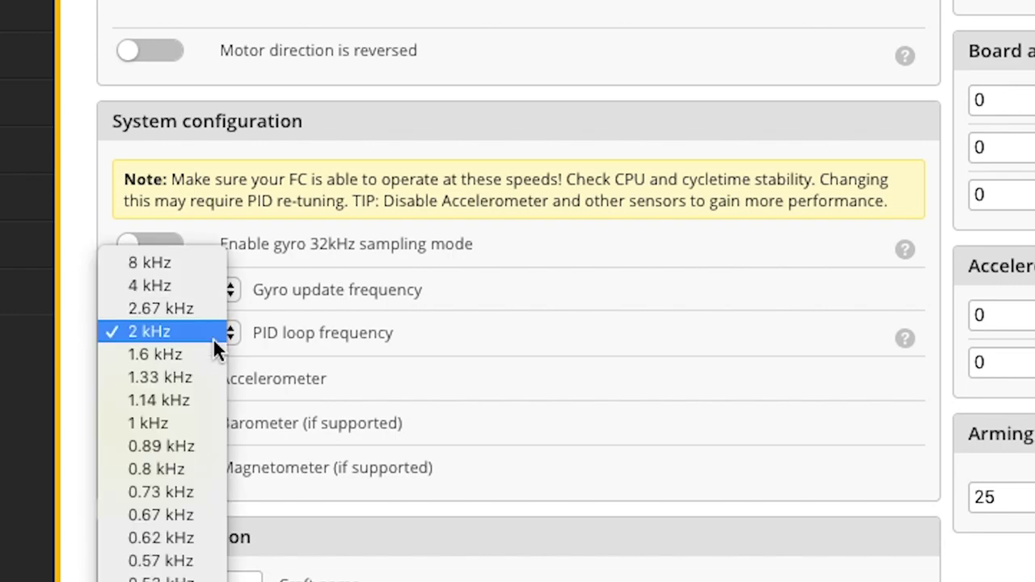
{"action": "left_click", "coordinate": [166, 262]}
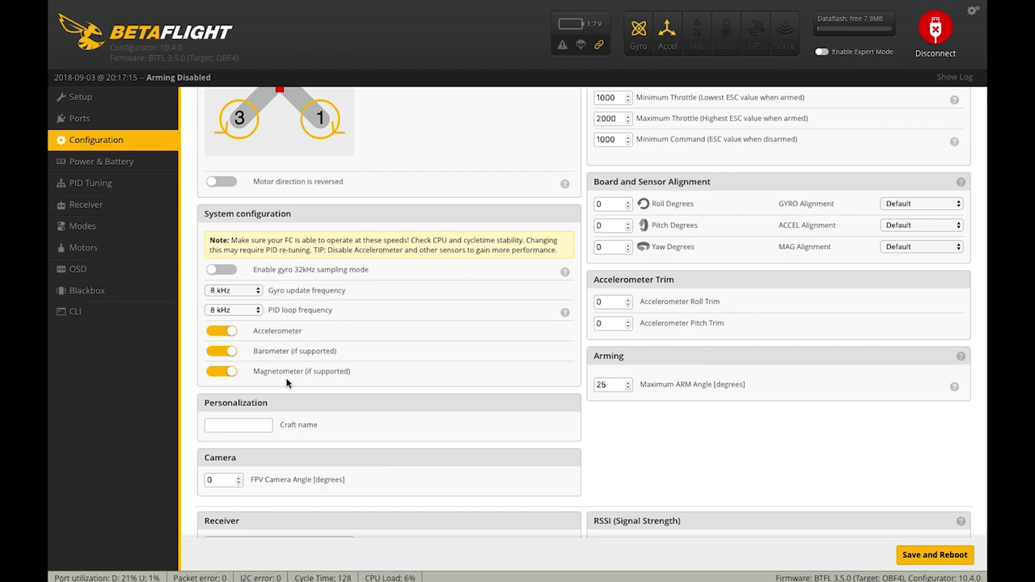
{"action": "left_click", "coordinate": [223, 374]}
{"action": "left_click", "coordinate": [218, 351]}
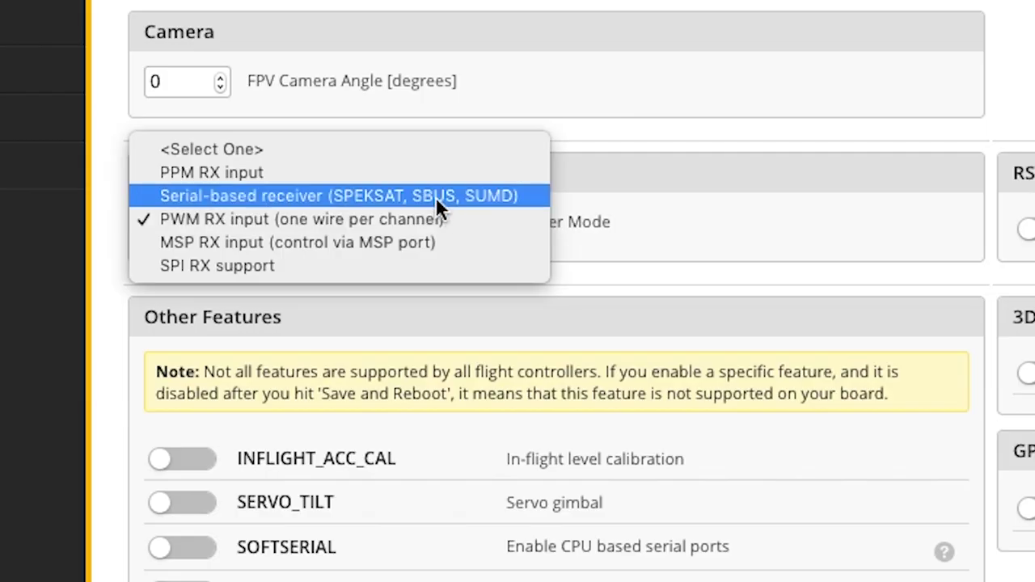
Set the receiver mode to Serial-based receiver with SBUS as the serial receiver provider.
{"action": "left_click", "coordinate": [489, 196]}
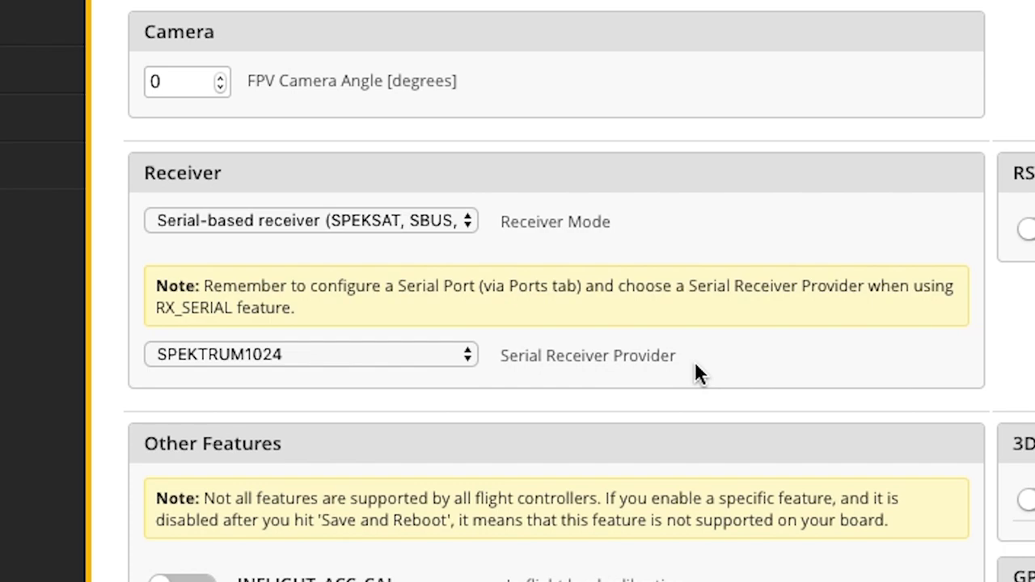
{"action": "left_click", "coordinate": [456, 360]}
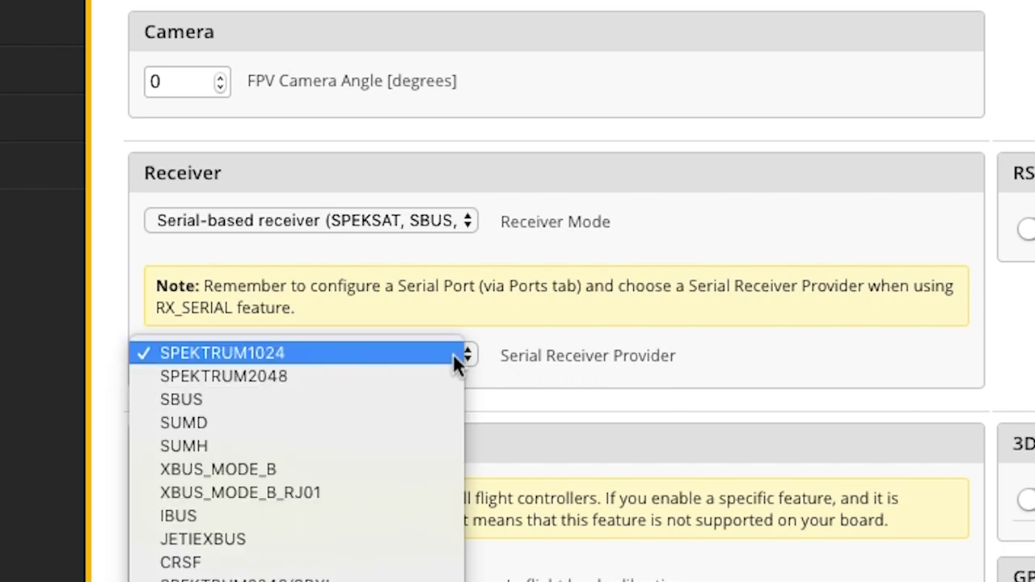
{"action": "left_click", "coordinate": [443, 399]}
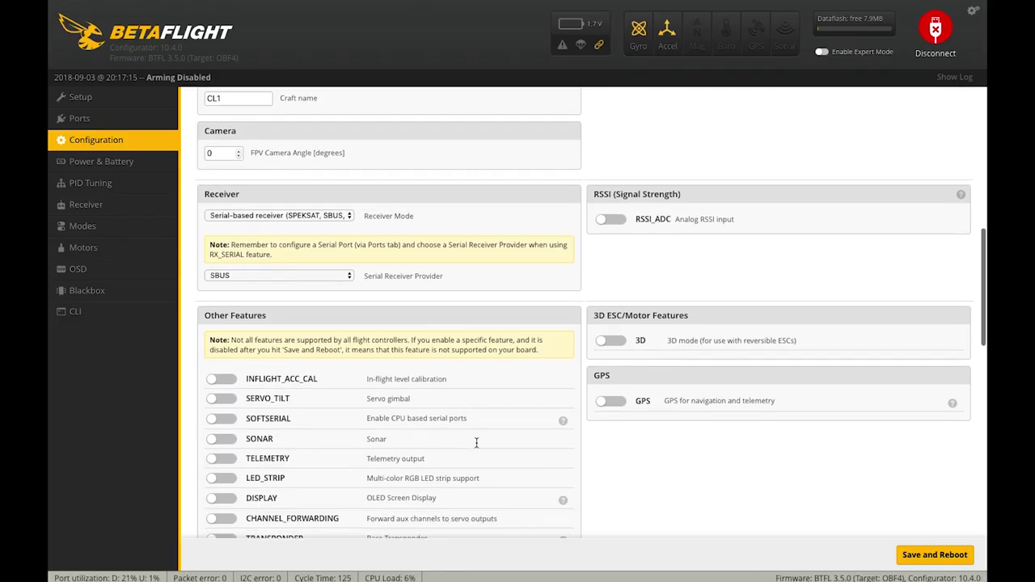
Enable the SOFTSERIAL and TELEMETRY features under Other Features.
{"action": "scroll", "coordinate": [475, 441], "scroll_direction": "down", "scroll_amount": 5}
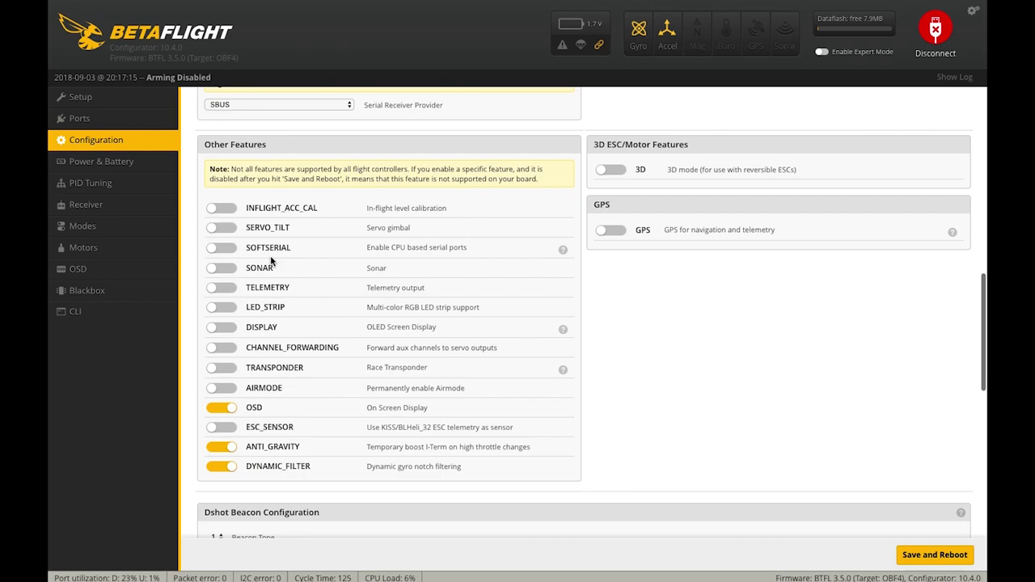
{"action": "left_click", "coordinate": [222, 248]}
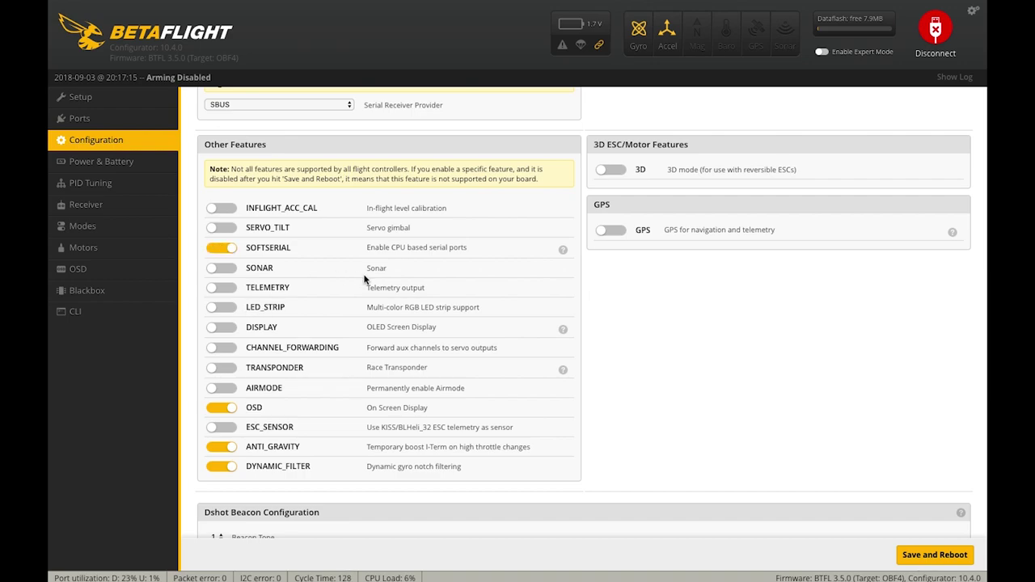
{"action": "left_click", "coordinate": [225, 289]}
{"action": "scroll", "coordinate": [291, 391], "scroll_direction": "down", "scroll_amount": 1}
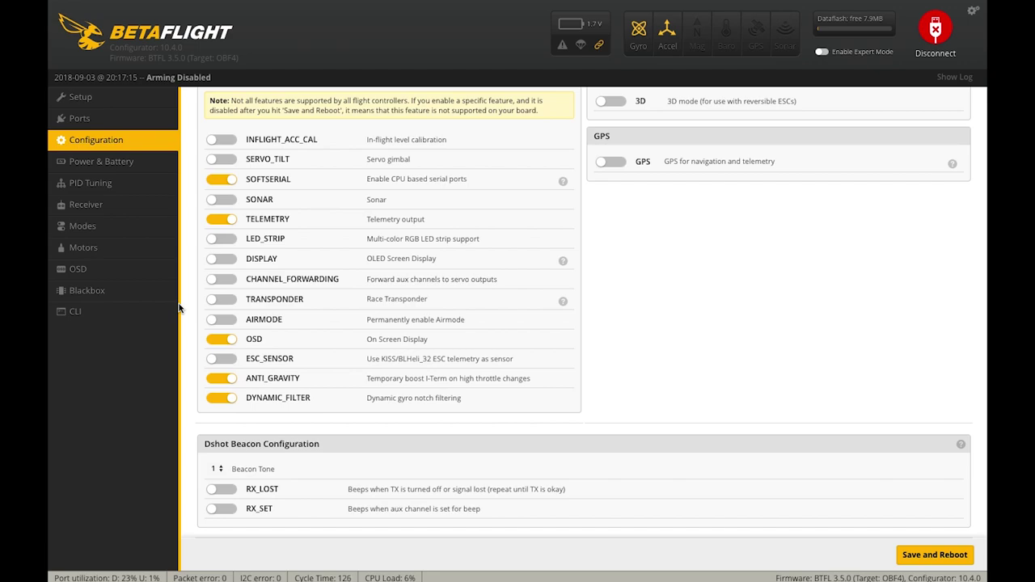
Change the ESC/Motor protocol to DSHOT1200.
{"action": "scroll", "coordinate": [192, 298], "scroll_direction": "up", "scroll_amount": 1}
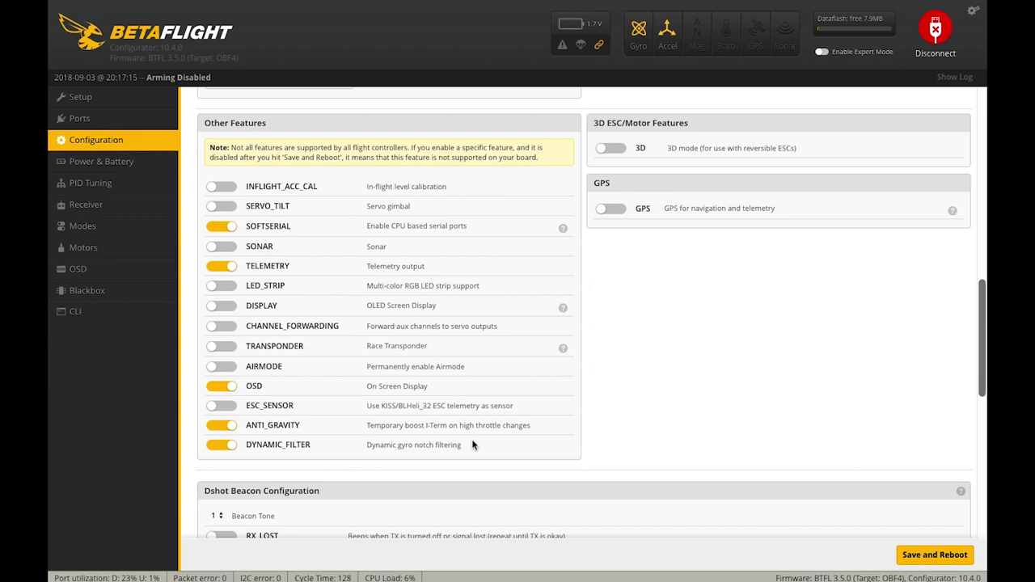
{"action": "scroll", "coordinate": [466, 421], "scroll_direction": "up", "scroll_amount": 3}
{"action": "scroll", "coordinate": [465, 419], "scroll_direction": "up", "scroll_amount": 5}
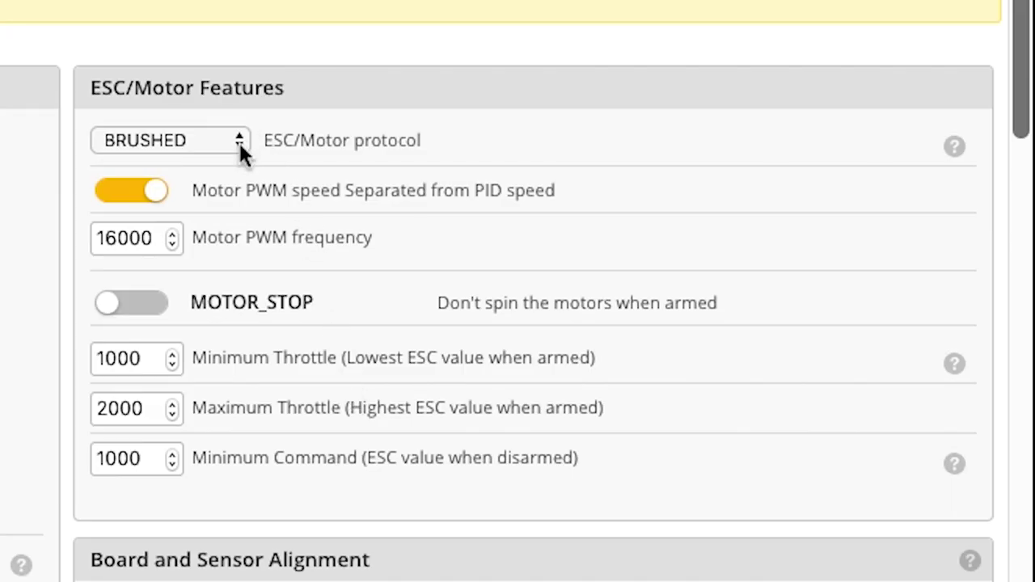
{"action": "left_click", "coordinate": [240, 142]}
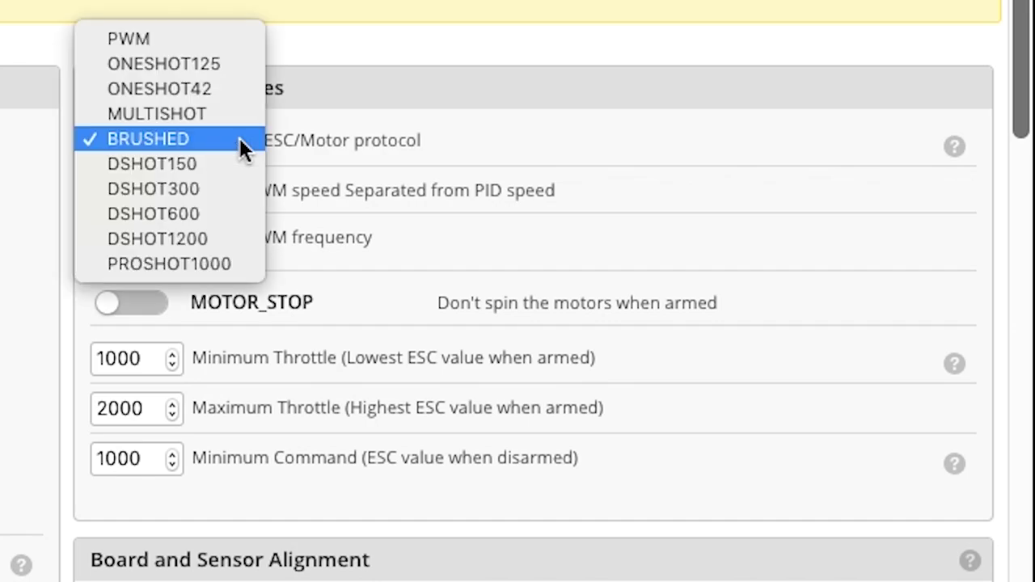
{"action": "left_click", "coordinate": [213, 236]}
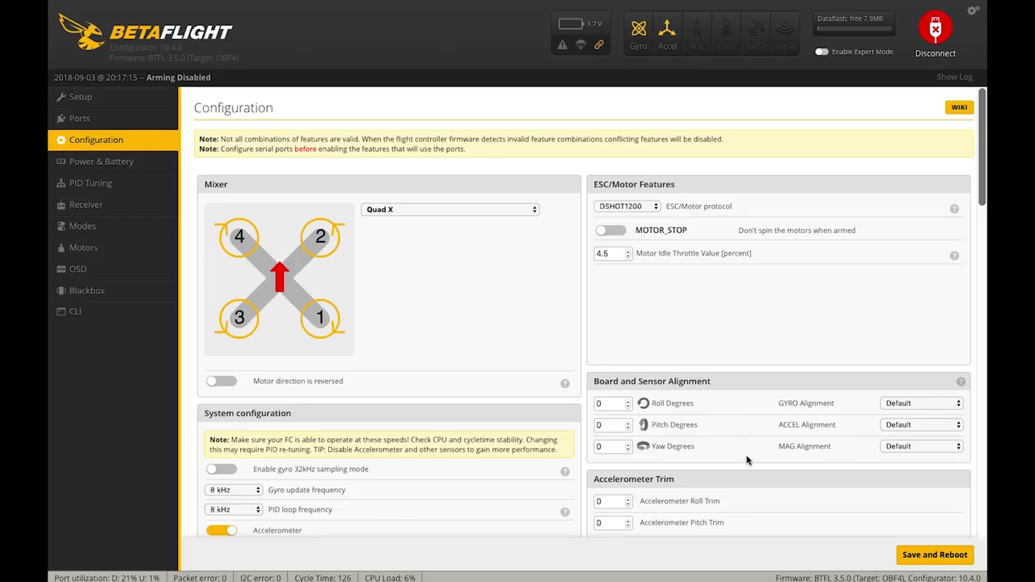
Set the Maximum ARM Angle to 180 degrees.
{"action": "scroll", "coordinate": [746, 458], "scroll_direction": "down", "scroll_amount": 3}
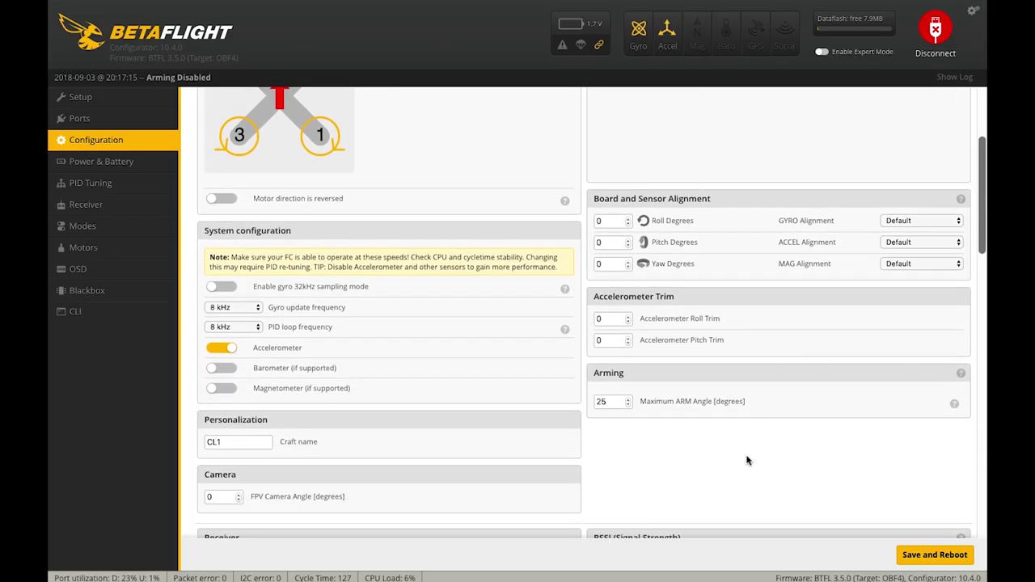
{"action": "scroll", "coordinate": [746, 458], "scroll_direction": "up", "scroll_amount": 1}
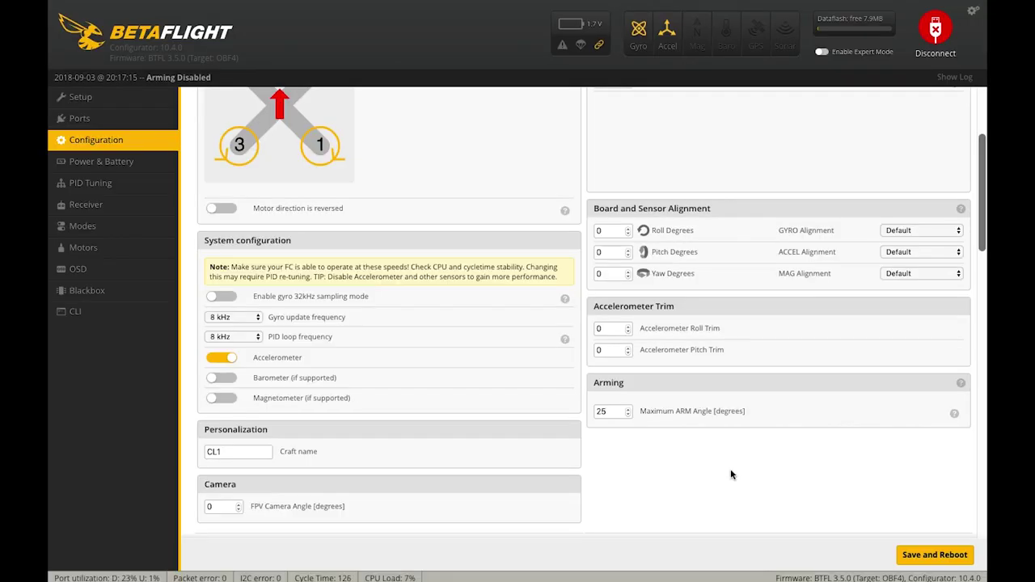
{"action": "scroll", "coordinate": [730, 474], "scroll_direction": "down", "scroll_amount": 2}
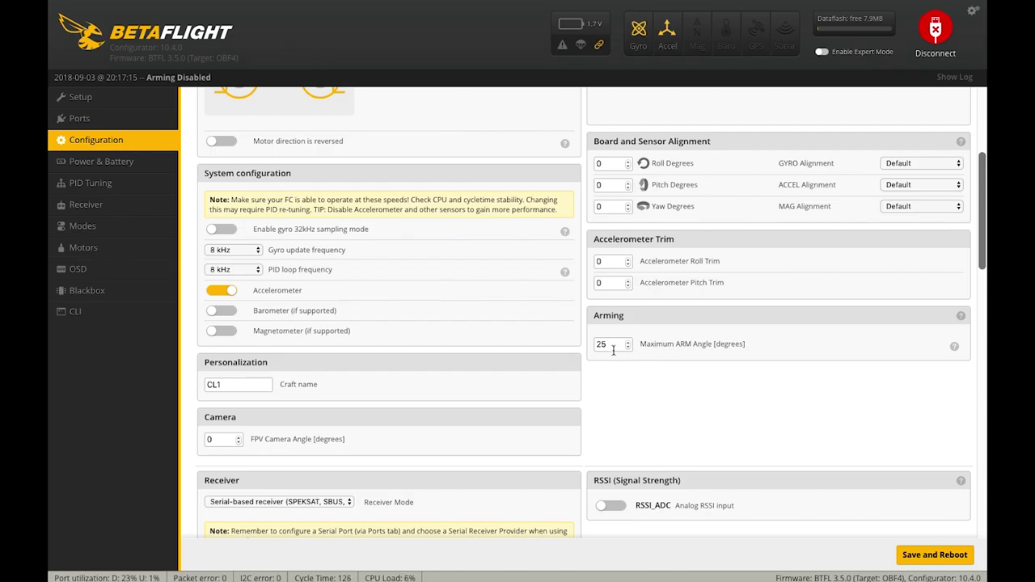
{"action": "double_click", "coordinate": [612, 346]}
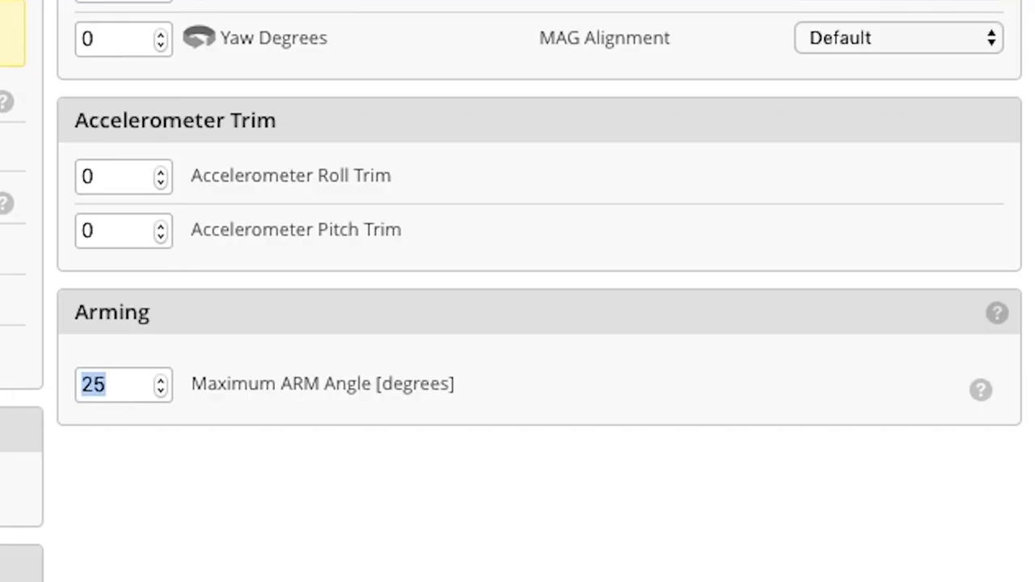
{"action": "type", "text": "180"}
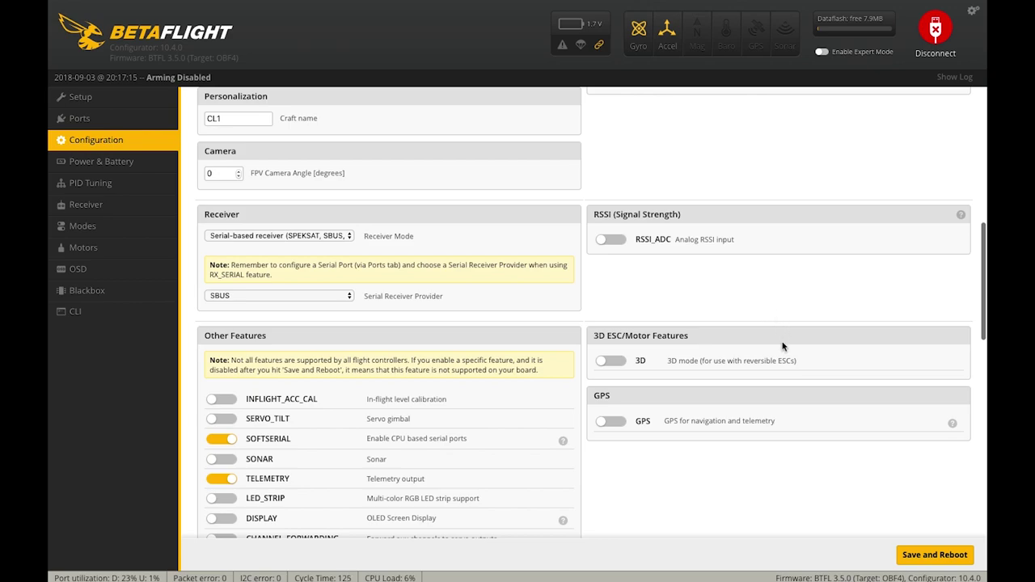
Configure the Dshot beacon with beacon tone 3 and enable its RX_LOST and RX_SET beeps.
{"action": "scroll", "coordinate": [776, 315], "scroll_direction": "down", "scroll_amount": 1}
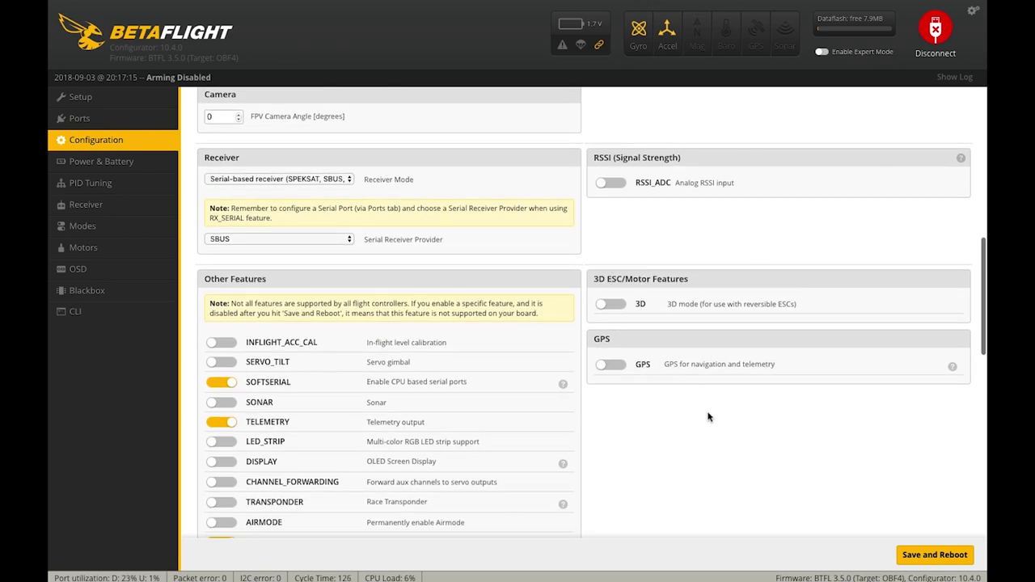
{"action": "scroll", "coordinate": [710, 429], "scroll_direction": "down", "scroll_amount": 4}
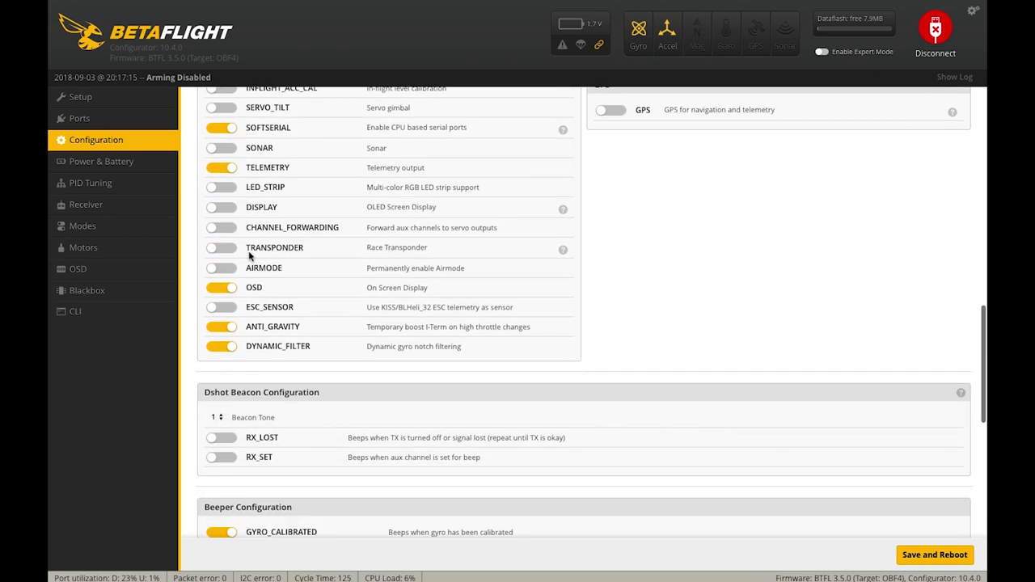
{"action": "scroll", "coordinate": [250, 257], "scroll_direction": "up", "scroll_amount": 3}
{"action": "scroll", "coordinate": [250, 257], "scroll_direction": "down", "scroll_amount": 4}
{"action": "scroll", "coordinate": [250, 257], "scroll_direction": "down", "scroll_amount": 1}
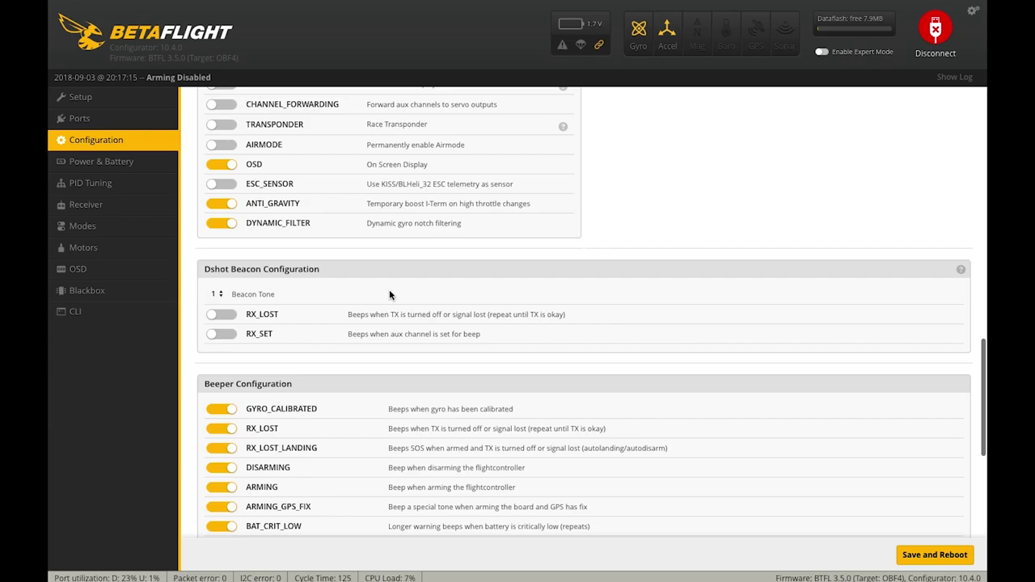
{"action": "left_click", "coordinate": [218, 294]}
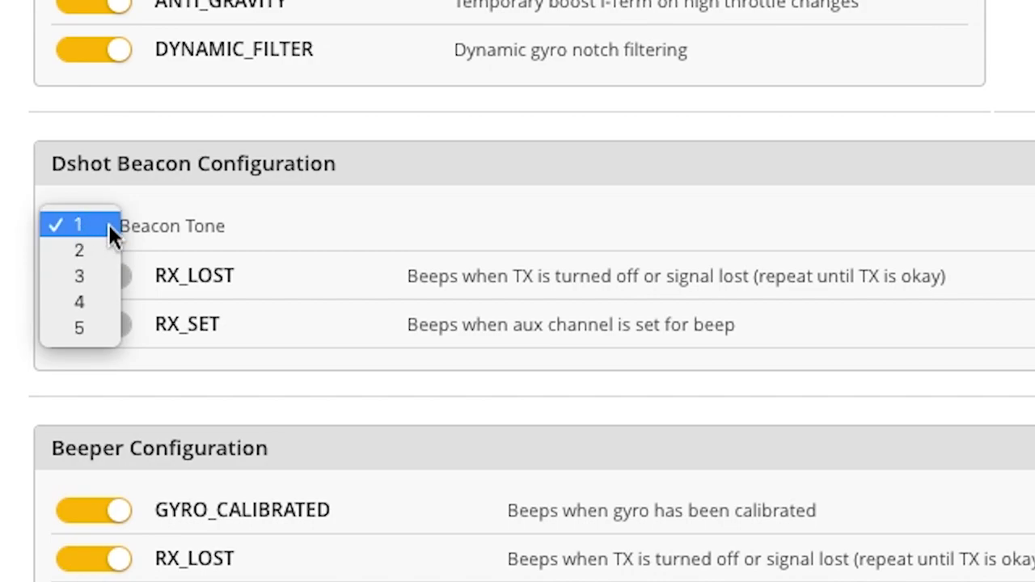
{"action": "left_click", "coordinate": [84, 277]}
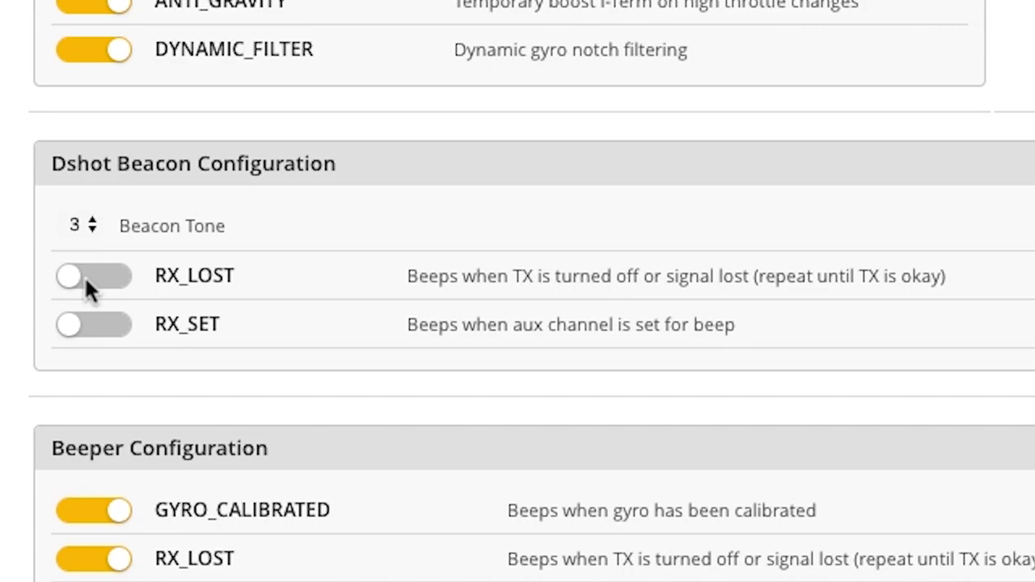
{"action": "left_click", "coordinate": [84, 281]}
{"action": "left_click", "coordinate": [112, 340]}
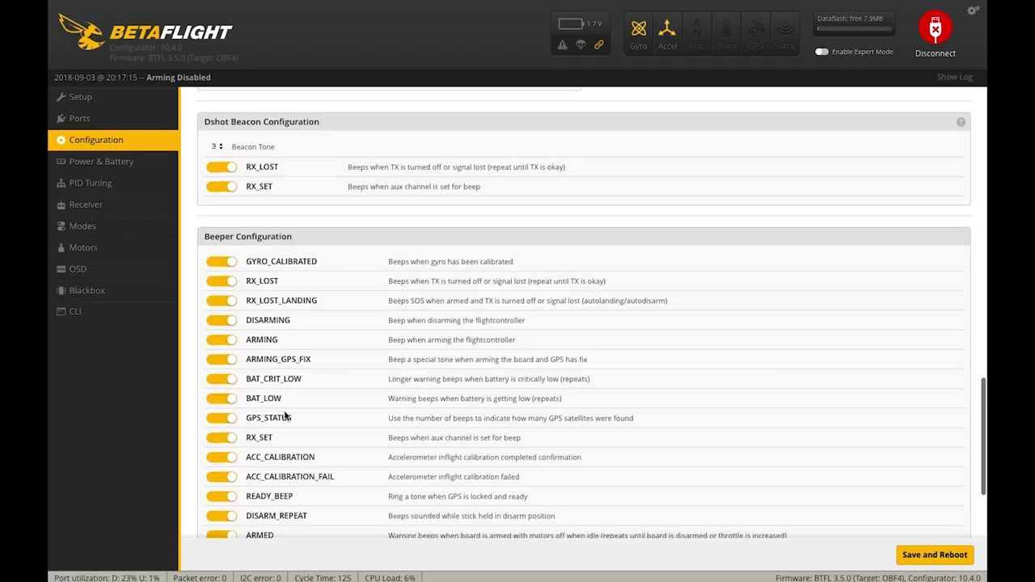
Review the beeper configuration and the other settings on the configuration page.
{"action": "scroll", "coordinate": [313, 469], "scroll_direction": "down", "scroll_amount": 3}
{"action": "scroll", "coordinate": [346, 524], "scroll_direction": "down", "scroll_amount": 1}
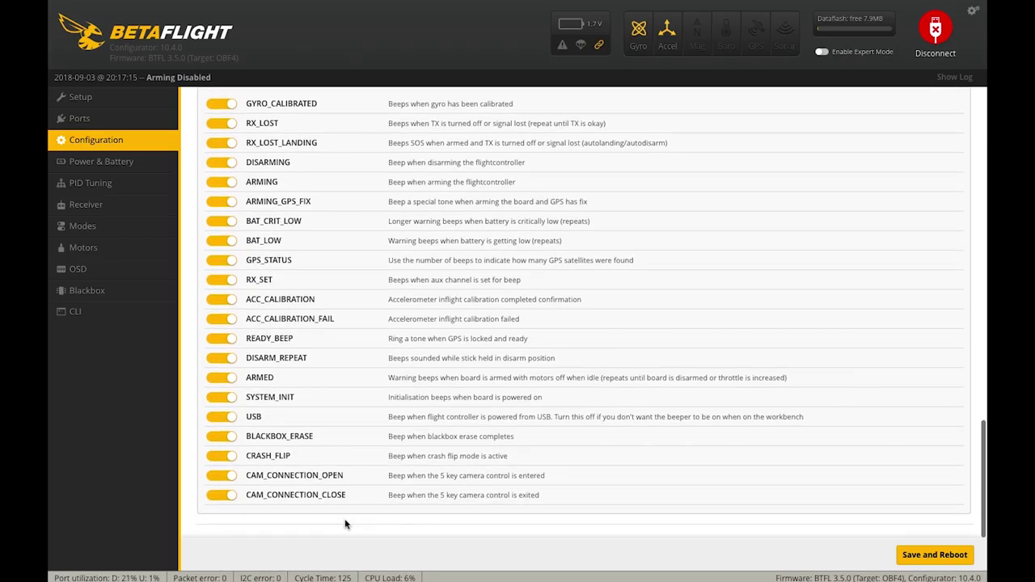
{"action": "scroll", "coordinate": [389, 498], "scroll_direction": "up", "scroll_amount": 5}
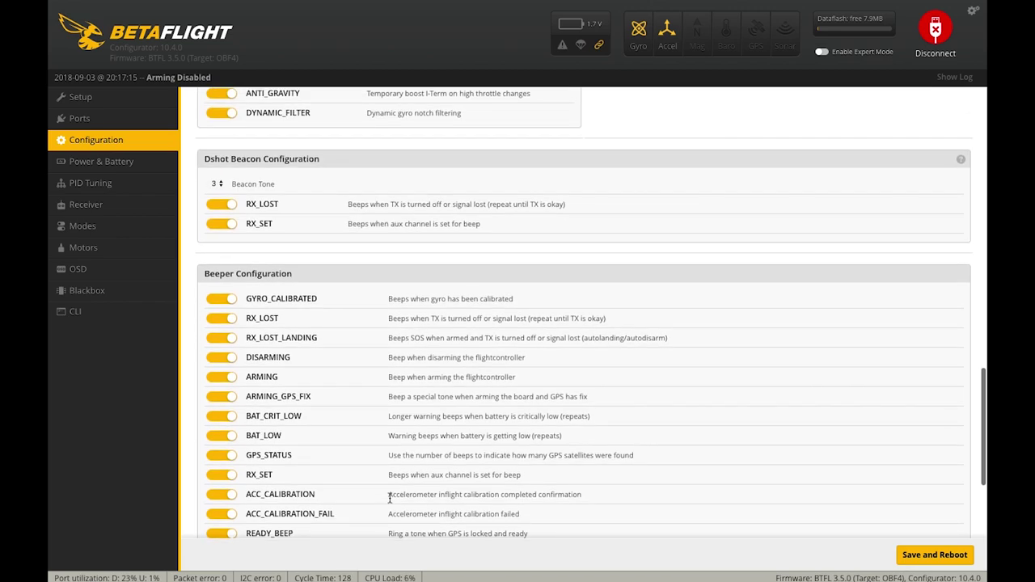
{"action": "scroll", "coordinate": [584, 335], "scroll_direction": "up", "scroll_amount": 20}
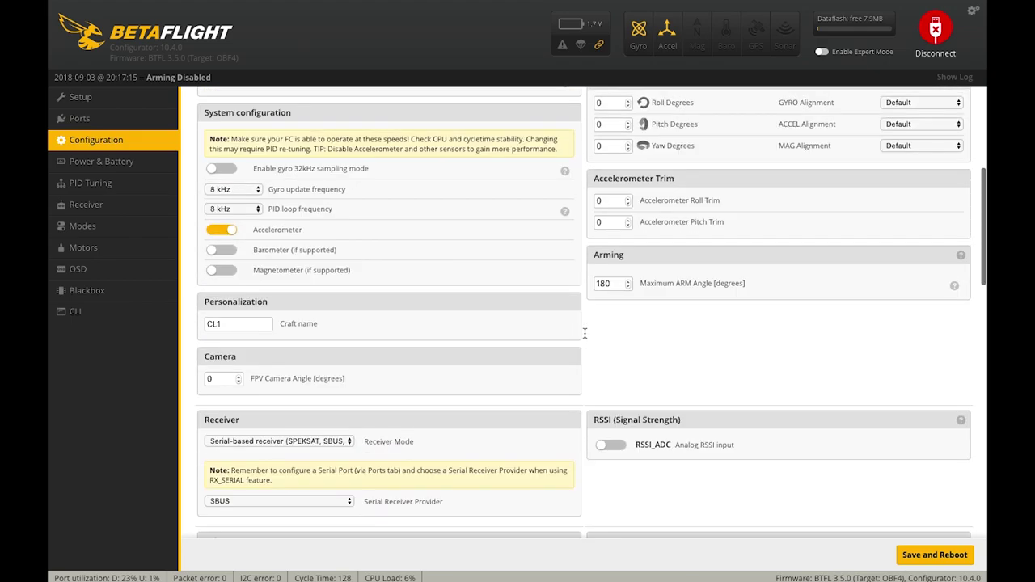
{"action": "scroll", "coordinate": [585, 337], "scroll_direction": "down", "scroll_amount": 20}
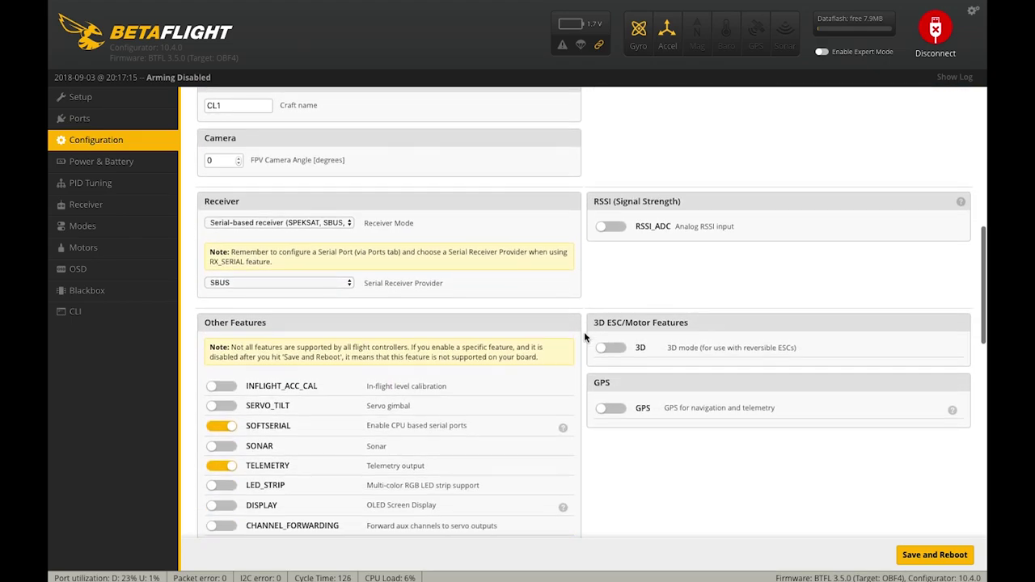
Save the configuration with a reboot and check the enabled entries under Other Features on the configuration page.
{"action": "scroll", "coordinate": [585, 337], "scroll_direction": "down", "scroll_amount": 4}
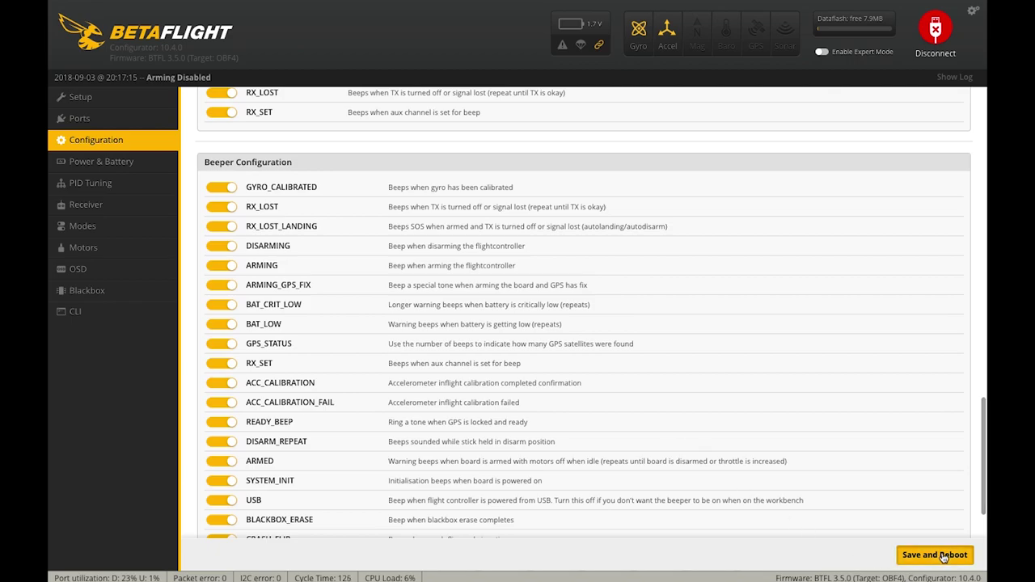
{"action": "left_click", "coordinate": [935, 555]}
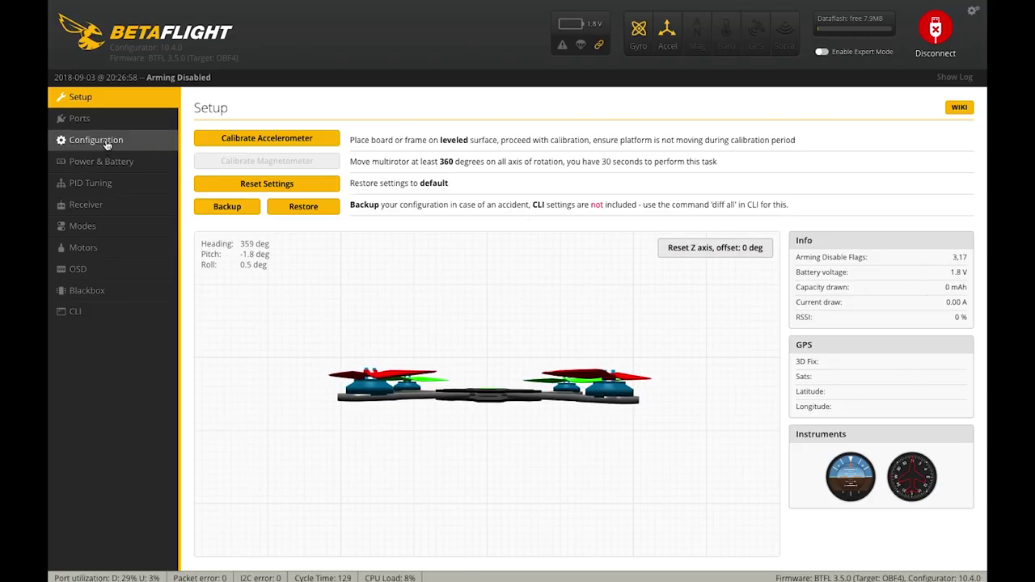
{"action": "left_click", "coordinate": [106, 145]}
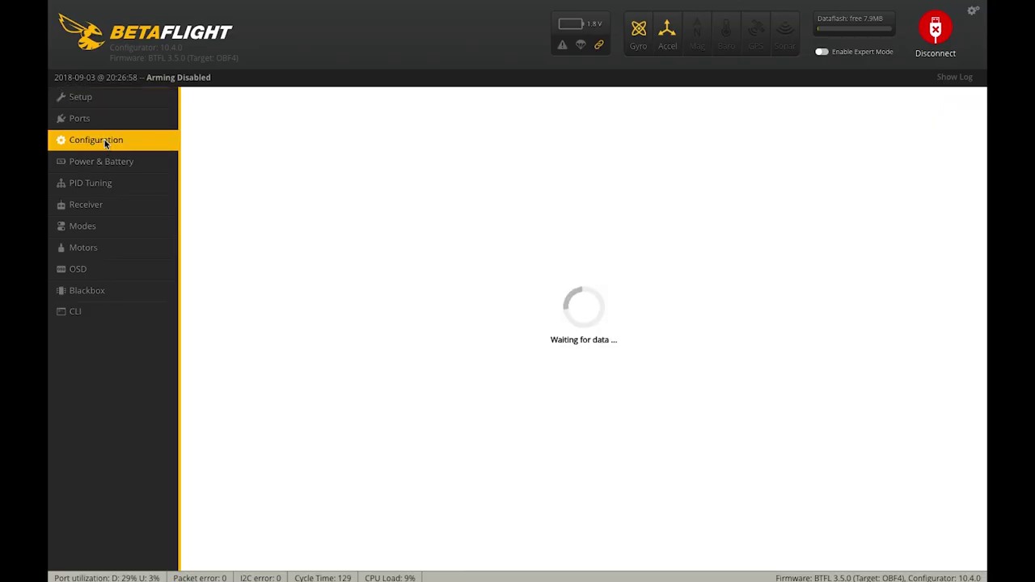
{"action": "scroll", "coordinate": [193, 486], "scroll_direction": "down", "scroll_amount": 5}
{"action": "scroll", "coordinate": [193, 485], "scroll_direction": "down", "scroll_amount": 5}
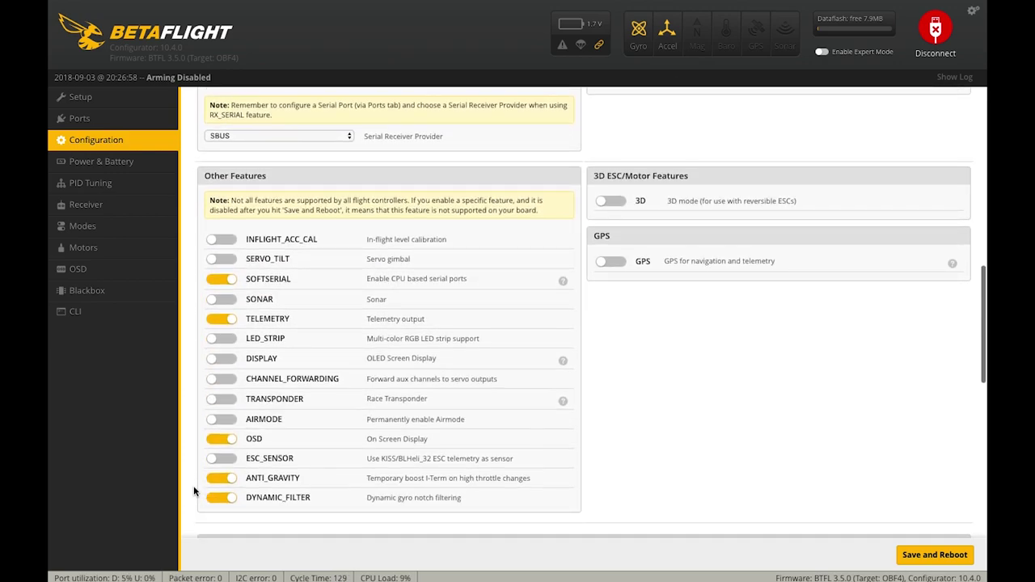
Run the CLI command "resource SERIAL_TX 11 A09" and save the change with "save".
{"action": "left_click", "coordinate": [108, 317]}
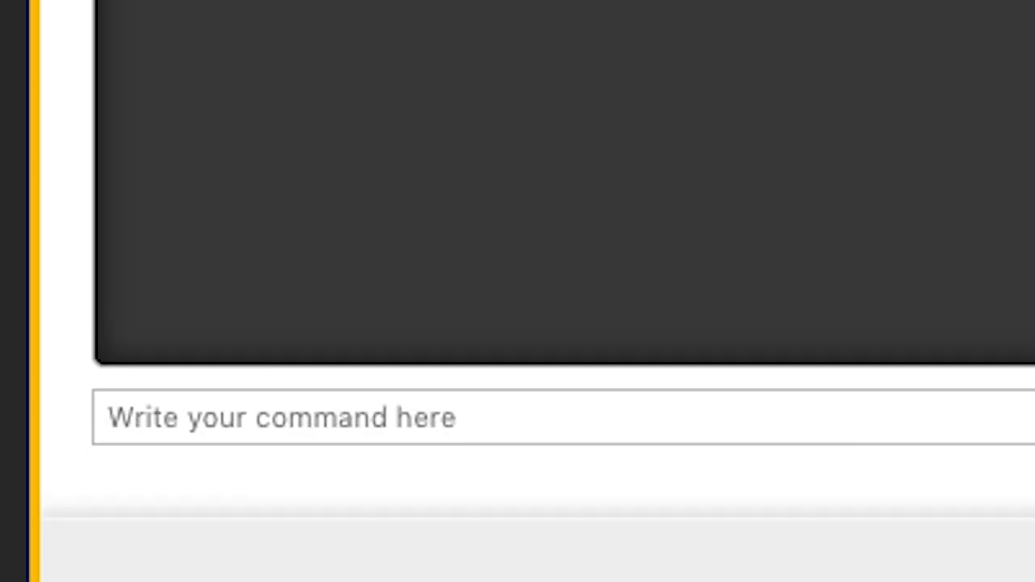
{"action": "type", "text": "re"}
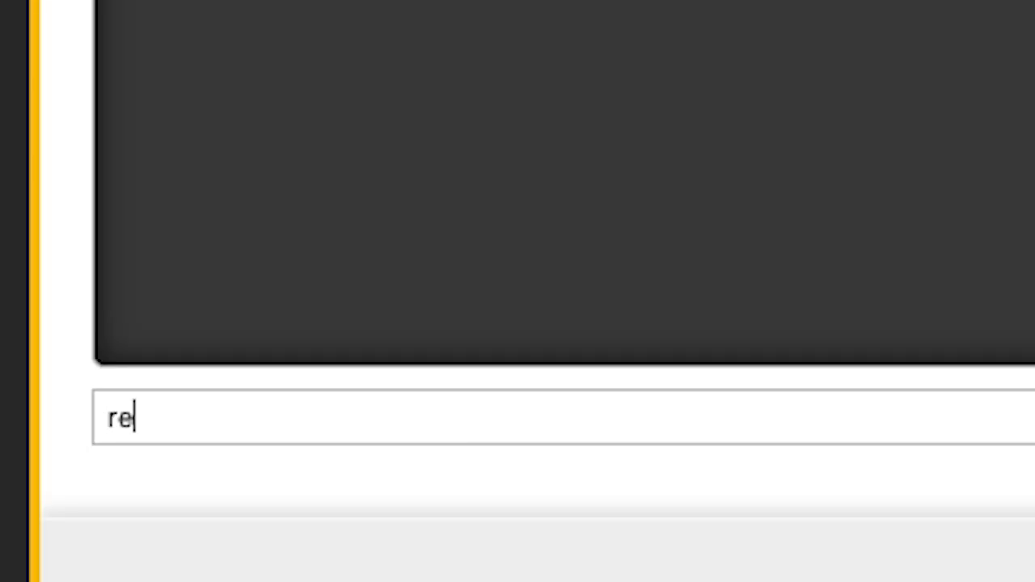
{"action": "type", "text": "source S"}
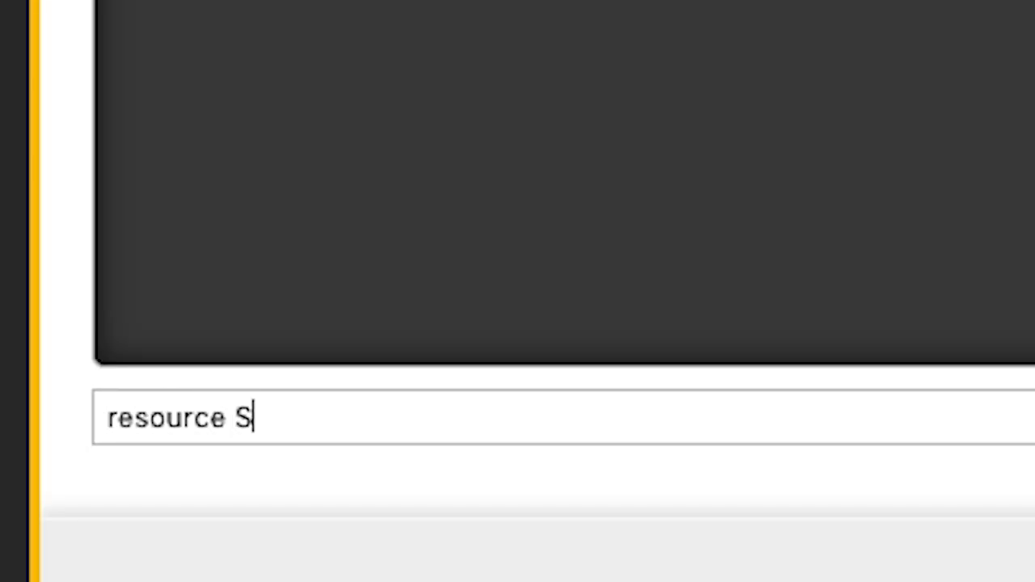
{"action": "type", "text": "ERIAL_"}
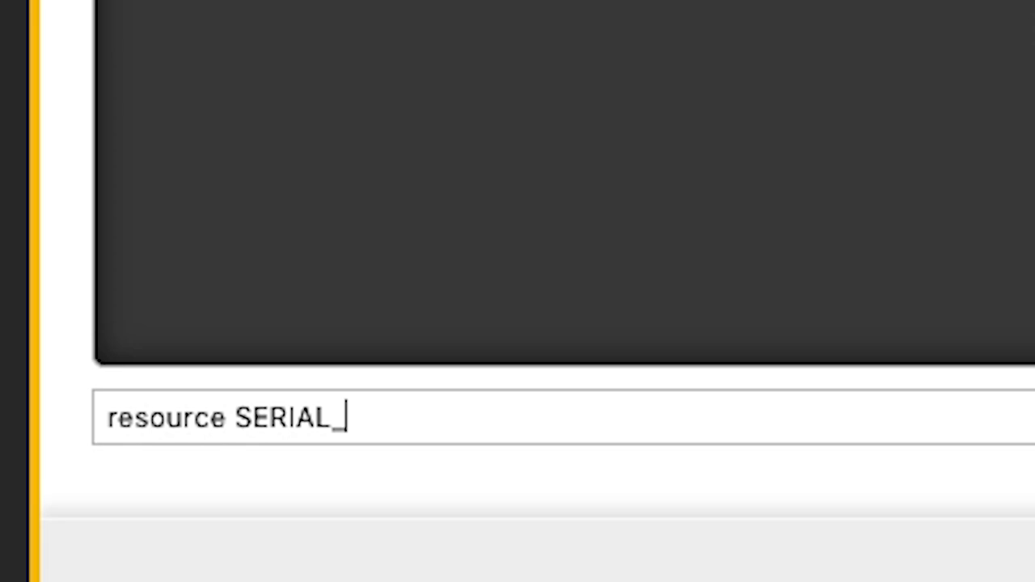
{"action": "type", "text": "TX 11 "}
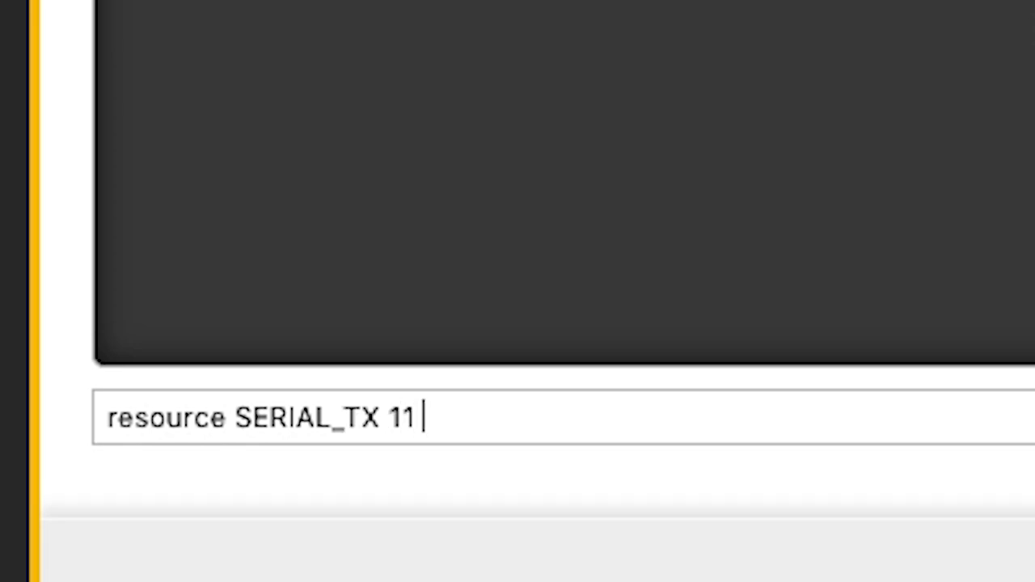
{"action": "type", "text": "A09"}
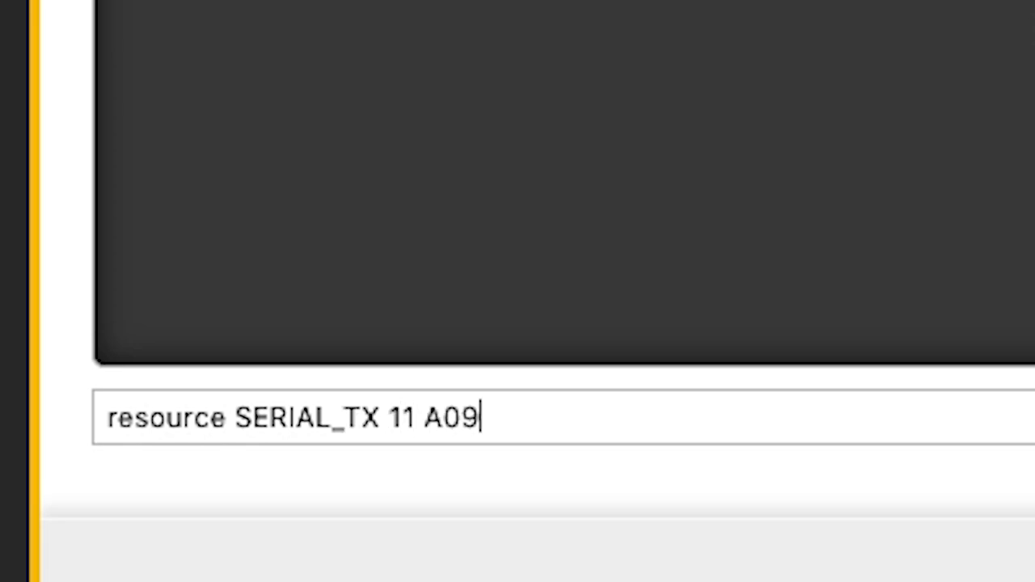
{"action": "key", "text": "Return"}
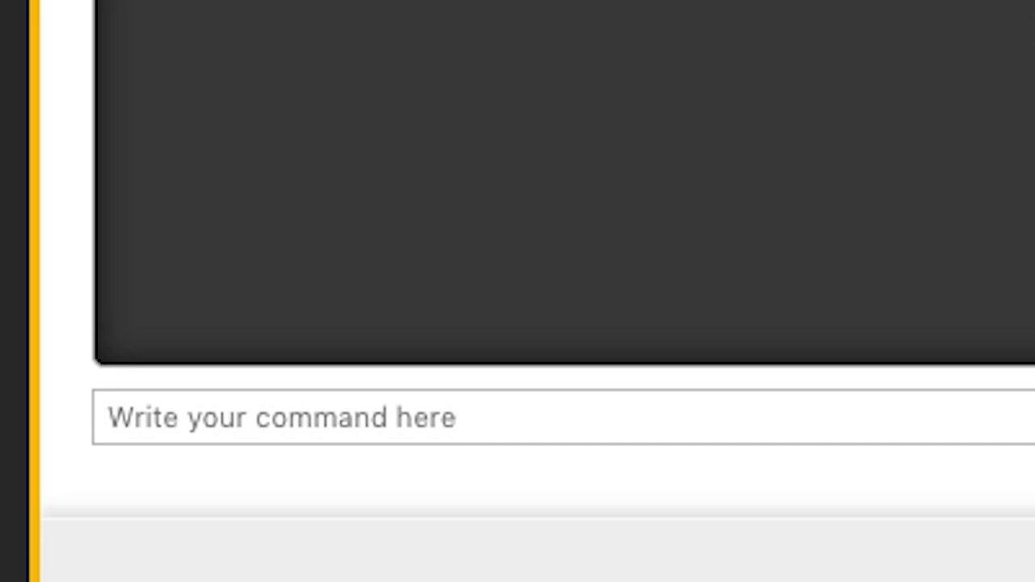
{"action": "type", "text": "save"}
{"action": "key", "text": "Return"}
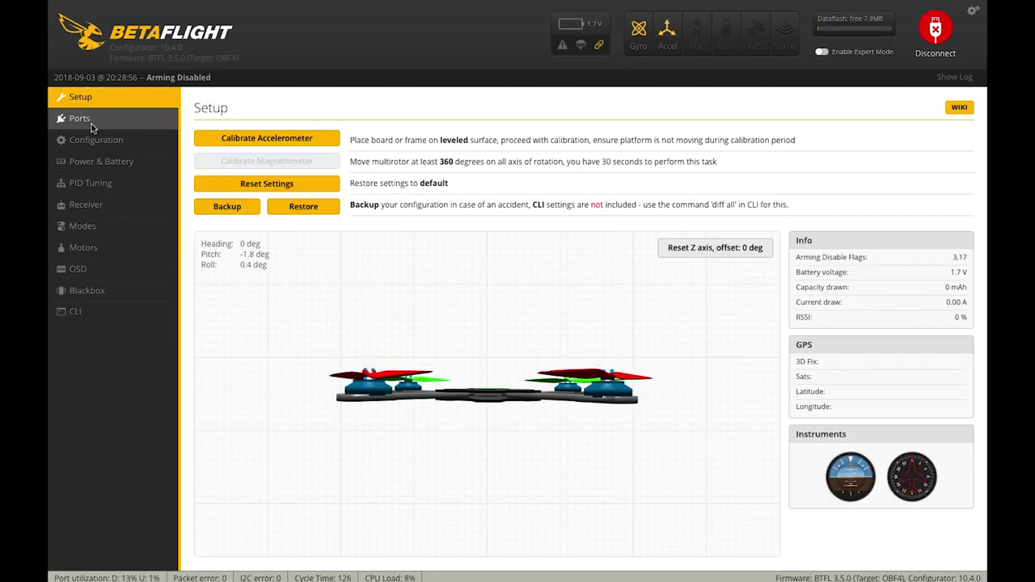
Set the SOFTSERIAL1 port's telemetry output to SmartPort, then save and reboot the flight controller.
{"action": "left_click", "coordinate": [92, 126]}
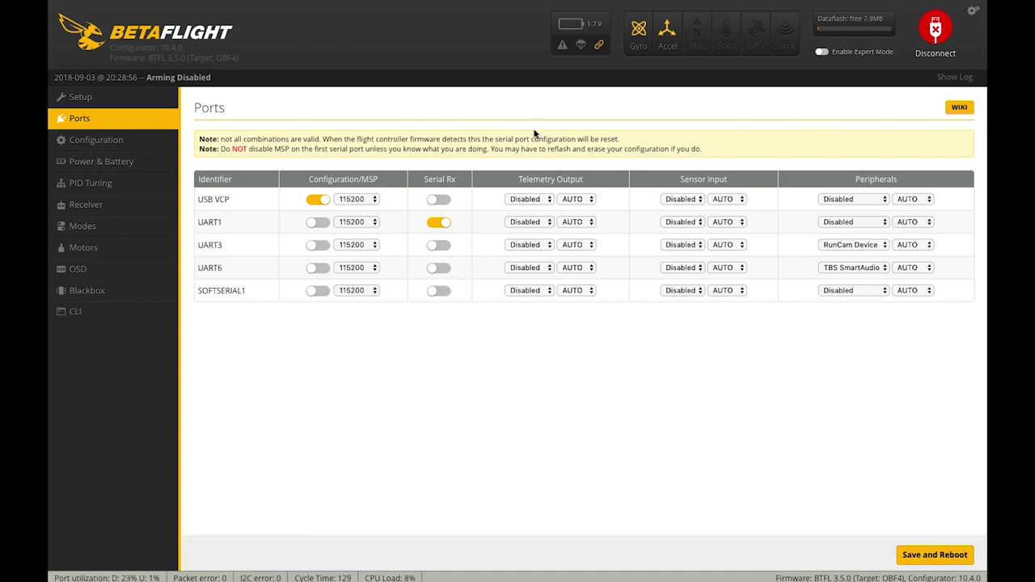
{"action": "left_click", "coordinate": [534, 291]}
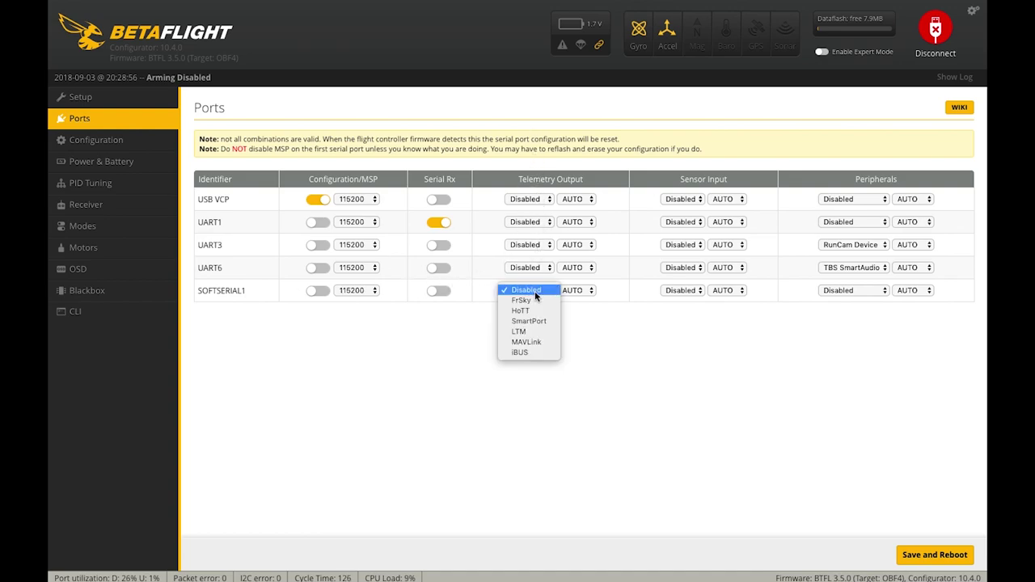
{"action": "left_click", "coordinate": [607, 386]}
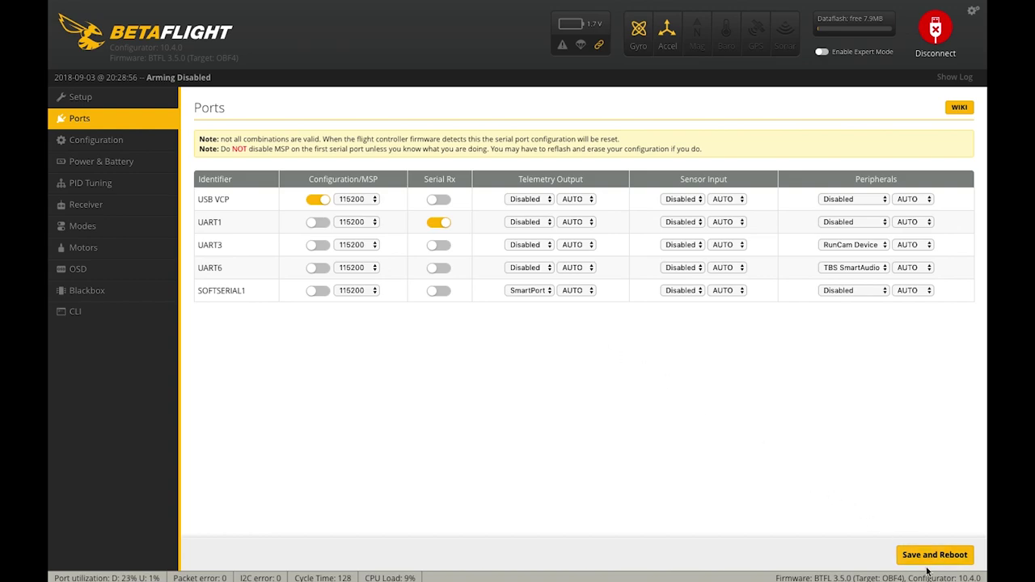
{"action": "left_click", "coordinate": [926, 553]}
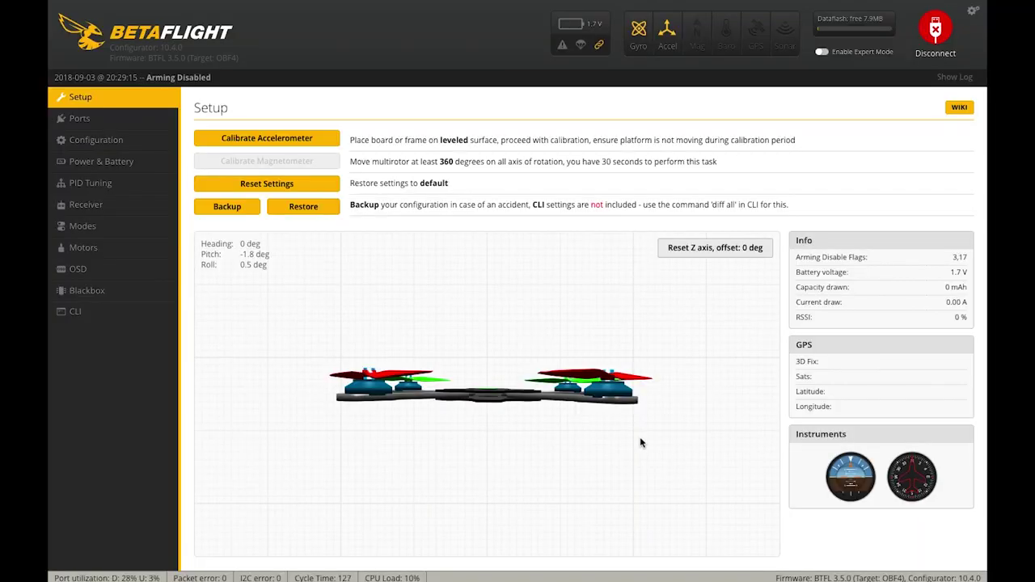
Set the Voltage Meter scale to 109 in the battery settings and save.
{"action": "left_click", "coordinate": [106, 165]}
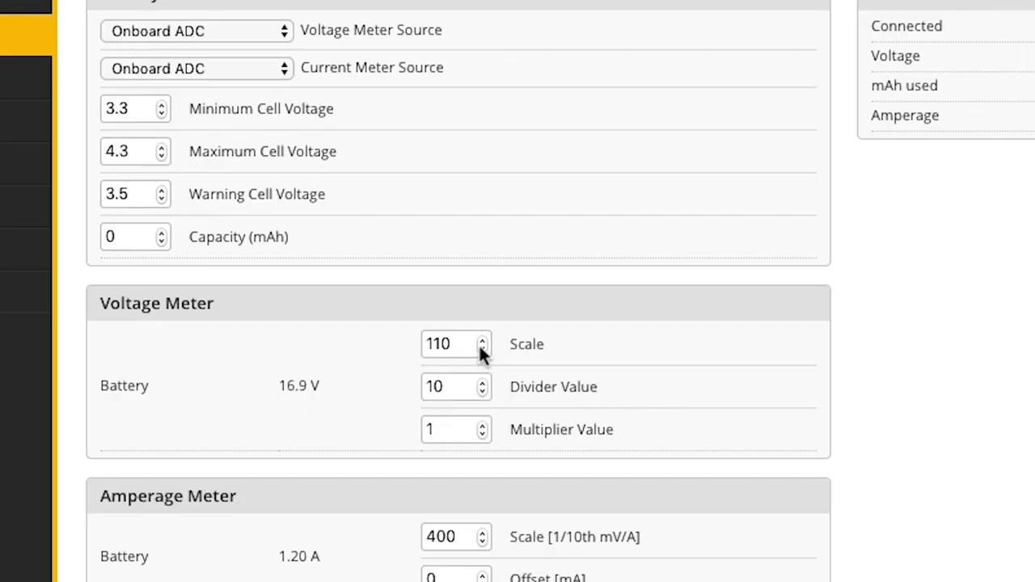
{"action": "left_click", "coordinate": [396, 320]}
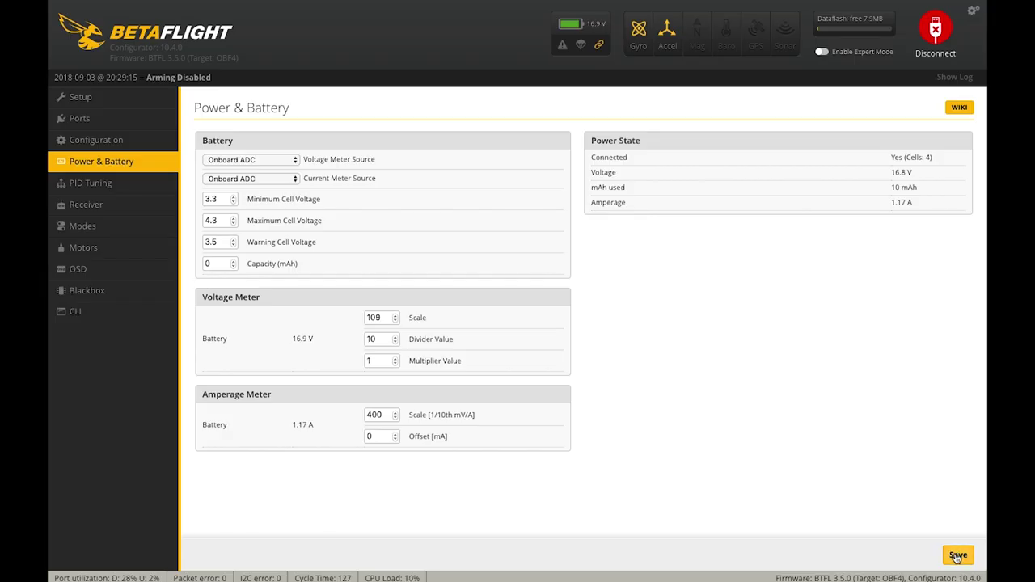
{"action": "left_click", "coordinate": [958, 556]}
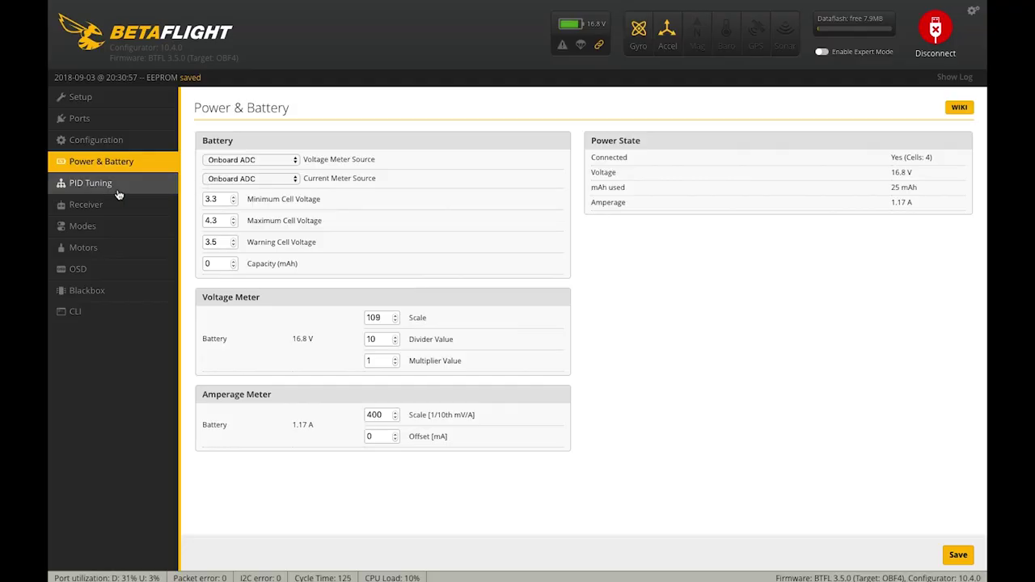
Set the shared roll and pitch RC Rate to 1.2 in the PID tuning settings.
{"action": "left_click", "coordinate": [117, 191]}
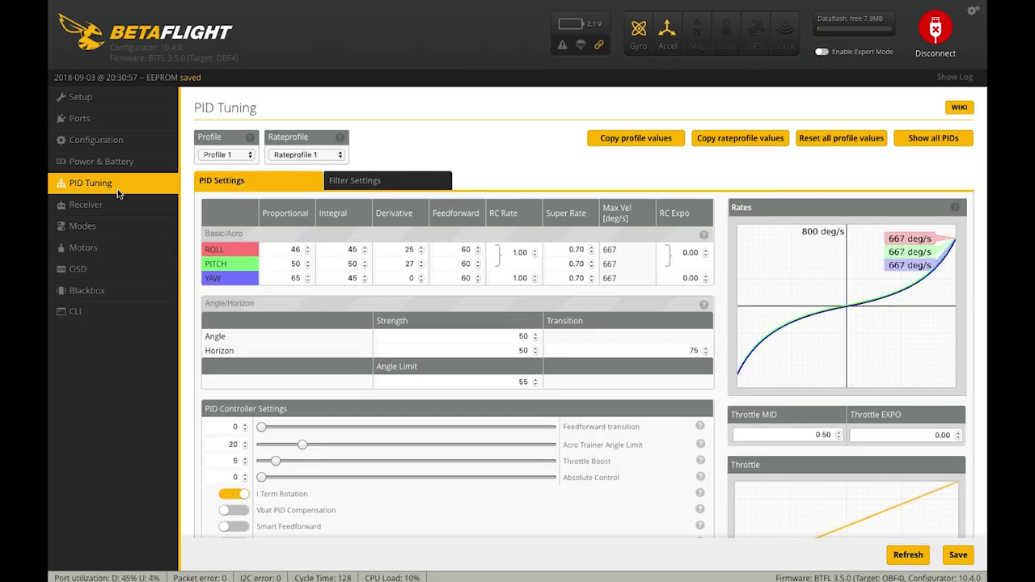
{"action": "scroll", "coordinate": [213, 455], "scroll_direction": "down", "scroll_amount": 5}
{"action": "scroll", "coordinate": [213, 455], "scroll_direction": "up", "scroll_amount": 5}
{"action": "left_click_drag", "start_coordinate": [527, 252], "coordinate": [486, 257]}
{"action": "type", "text": "1.2"}
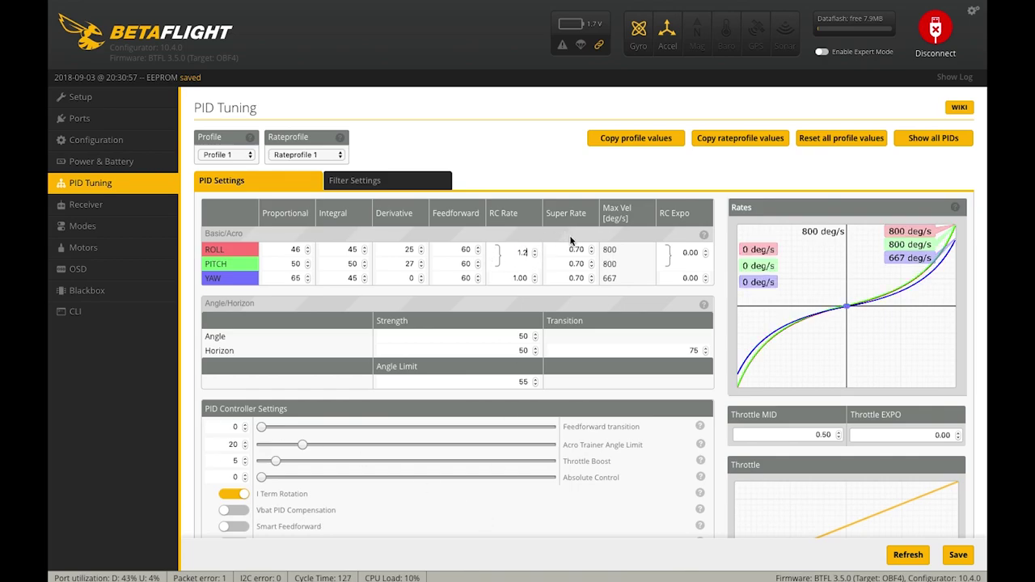
Set the Super Rate to 0.74 for roll and 0.62 for pitch.
{"action": "left_click", "coordinate": [585, 252]}
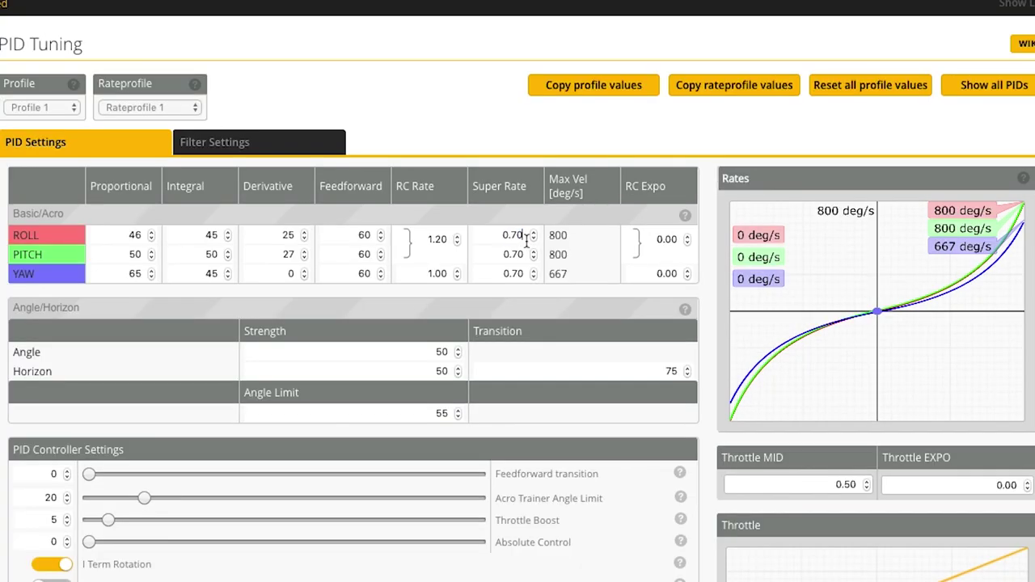
{"action": "key", "text": "BackSpace"}
{"action": "type", "text": "4"}
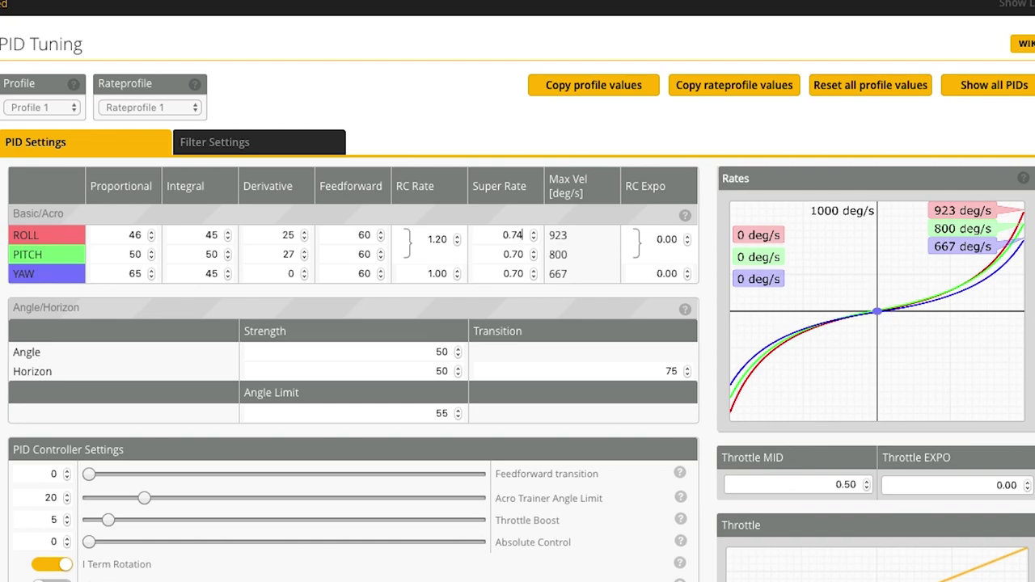
{"action": "left_click", "coordinate": [521, 254]}
{"action": "key", "text": "BackSpace"}
{"action": "key", "text": "BackSpace"}
{"action": "key", "text": "BackSpace"}
{"action": "type", "text": ".62"}
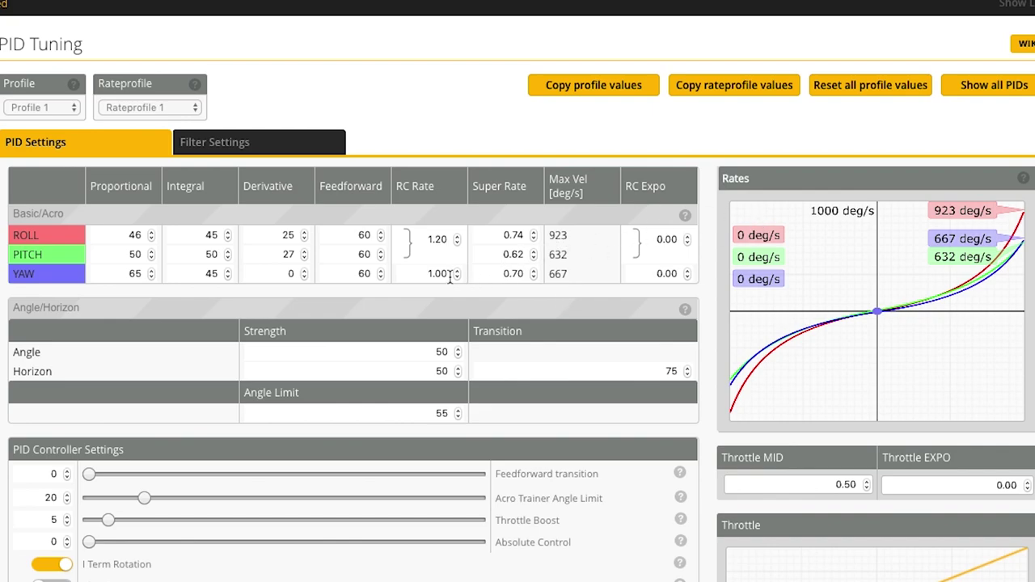
Set the yaw RC Rate to 1.75 and the yaw Super Rate to 0.4.
{"action": "left_click_drag", "start_coordinate": [450, 275], "coordinate": [362, 275]}
{"action": "type", "text": "1.75"}
{"action": "key", "text": "Tab"}
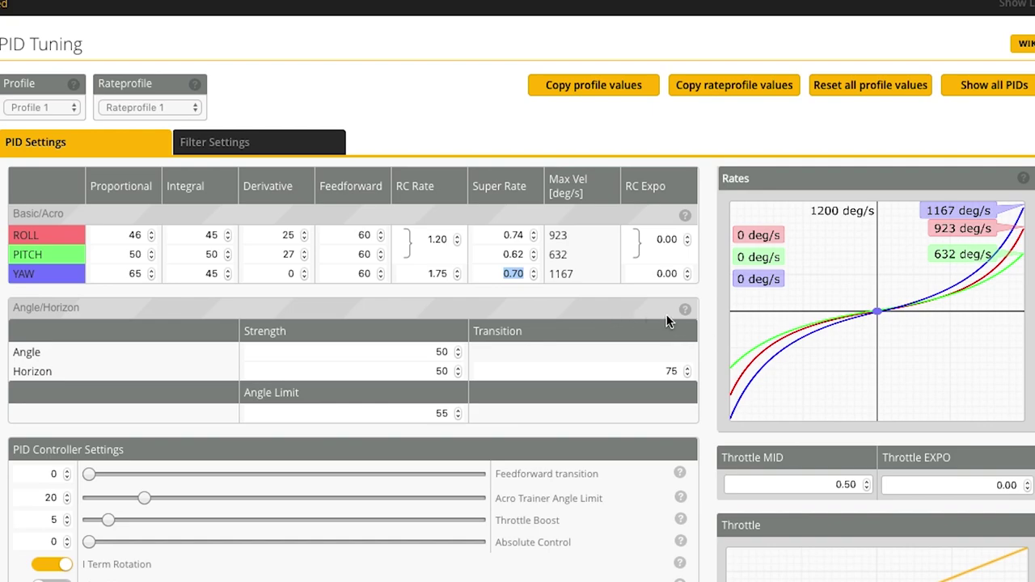
{"action": "type", "text": ".3"}
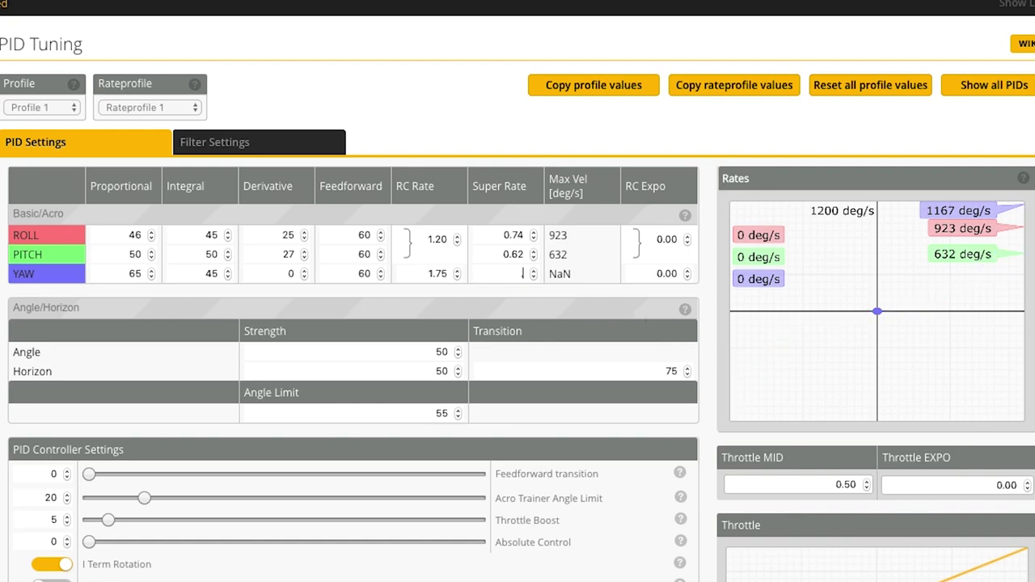
{"action": "key", "text": "BackSpace"}
{"action": "type", "text": "4"}
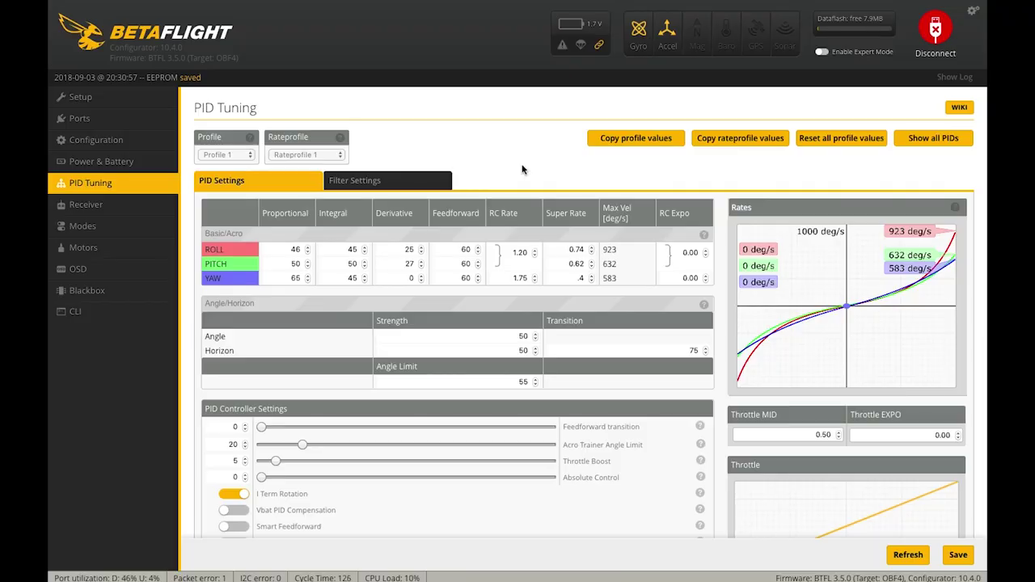
Set the Feedforward gains to 80 for roll, 80 for pitch and 100 for yaw.
{"action": "left_click", "coordinate": [289, 214]}
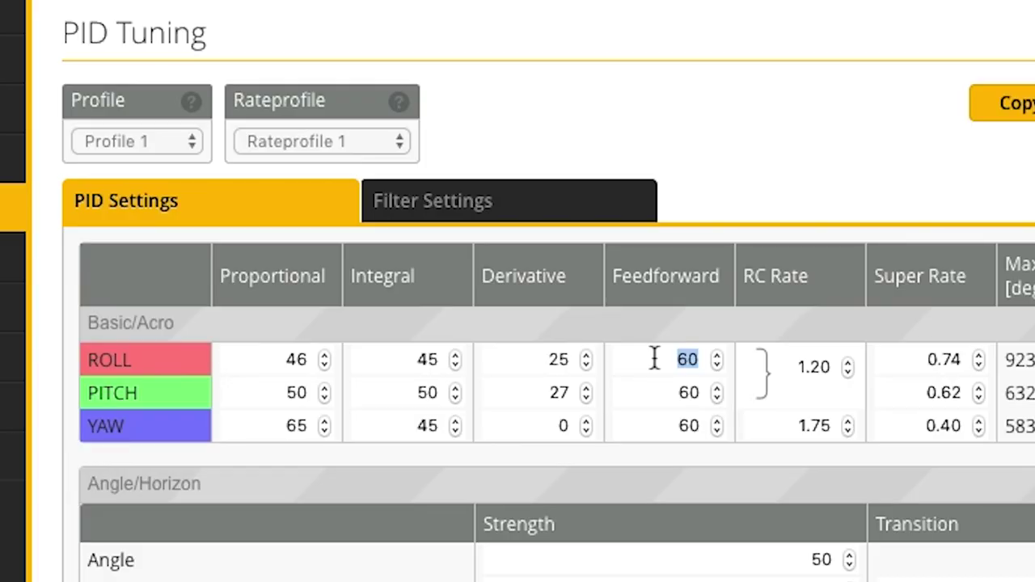
{"action": "type", "text": "80"}
{"action": "left_click_drag", "start_coordinate": [706, 392], "coordinate": [634, 386]}
{"action": "type", "text": "80"}
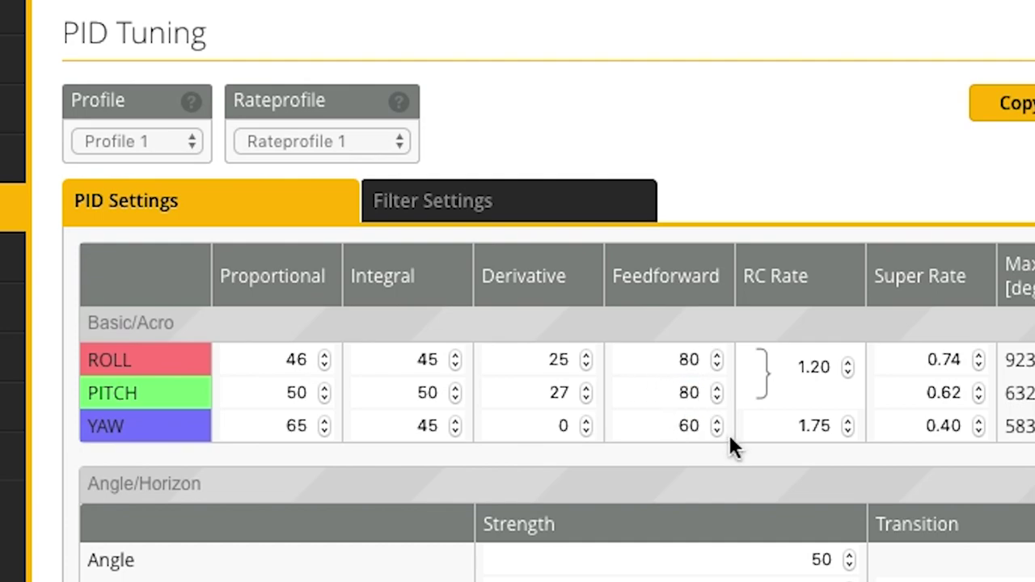
{"action": "left_click_drag", "start_coordinate": [704, 425], "coordinate": [581, 434]}
{"action": "type", "text": "100"}
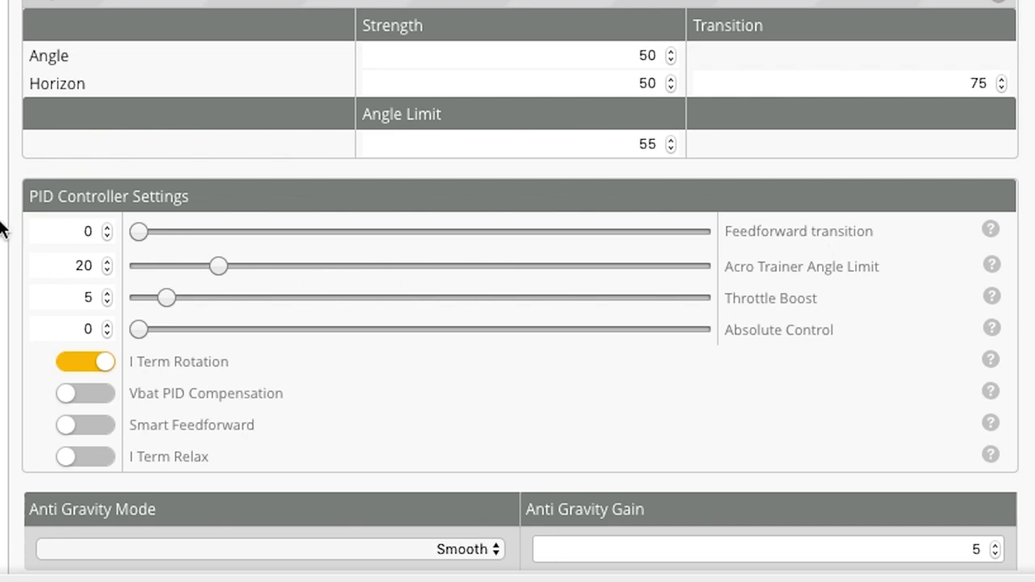
Set the Feedforward transition to 0.5 in the PID Controller Settings.
{"action": "double_click", "coordinate": [88, 232]}
{"action": "key", "text": "BackSpace"}
{"action": "type", "text": ".5"}
{"action": "key", "text": "Tab"}
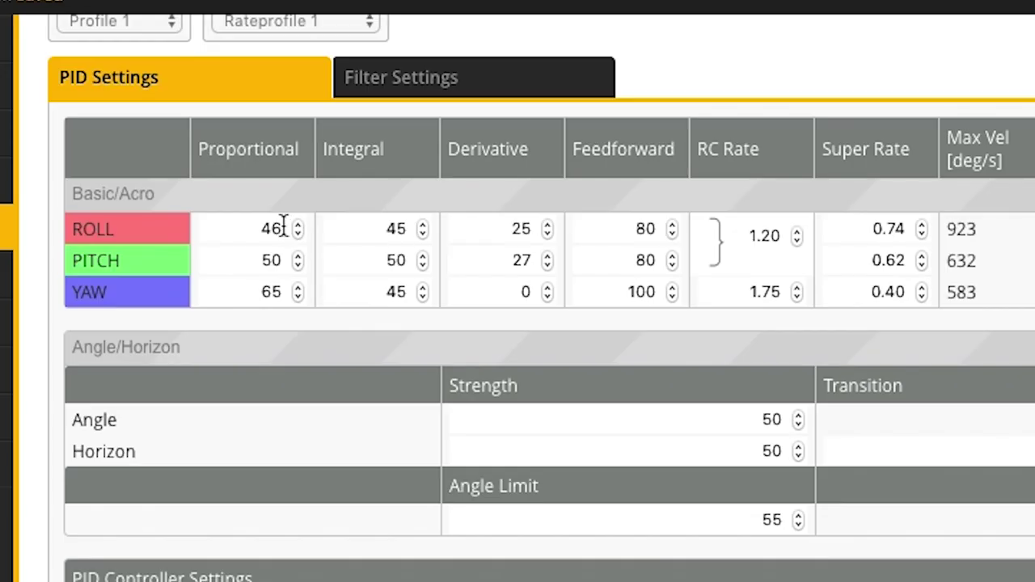
Set the roll gains to Proportional 50, Integral 55 and Derivative 35.
{"action": "left_click_drag", "start_coordinate": [300, 182], "coordinate": [245, 182]}
{"action": "type", "text": "50"}
{"action": "double_click", "coordinate": [393, 229]}
{"action": "type", "text": "50"}
{"action": "double_click", "coordinate": [275, 229]}
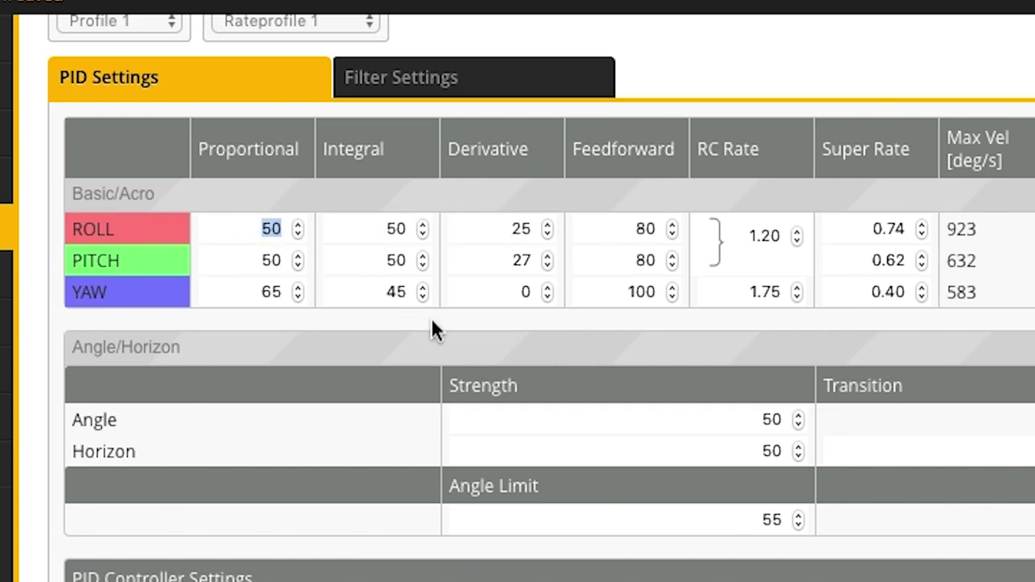
{"action": "left_click", "coordinate": [406, 206]}
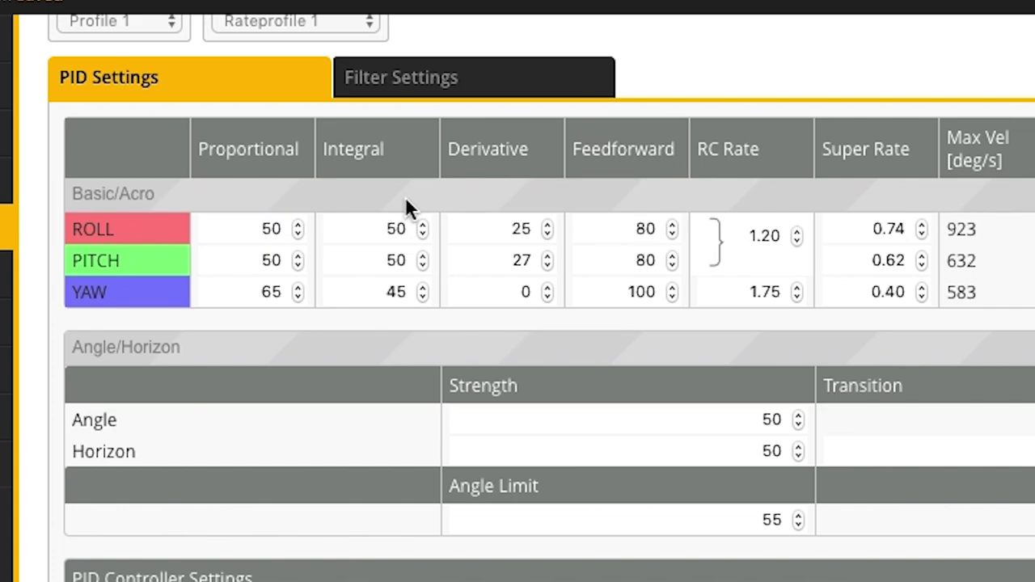
{"action": "double_click", "coordinate": [393, 231]}
{"action": "type", "text": "55"}
{"action": "double_click", "coordinate": [522, 229]}
{"action": "type", "text": "35"}
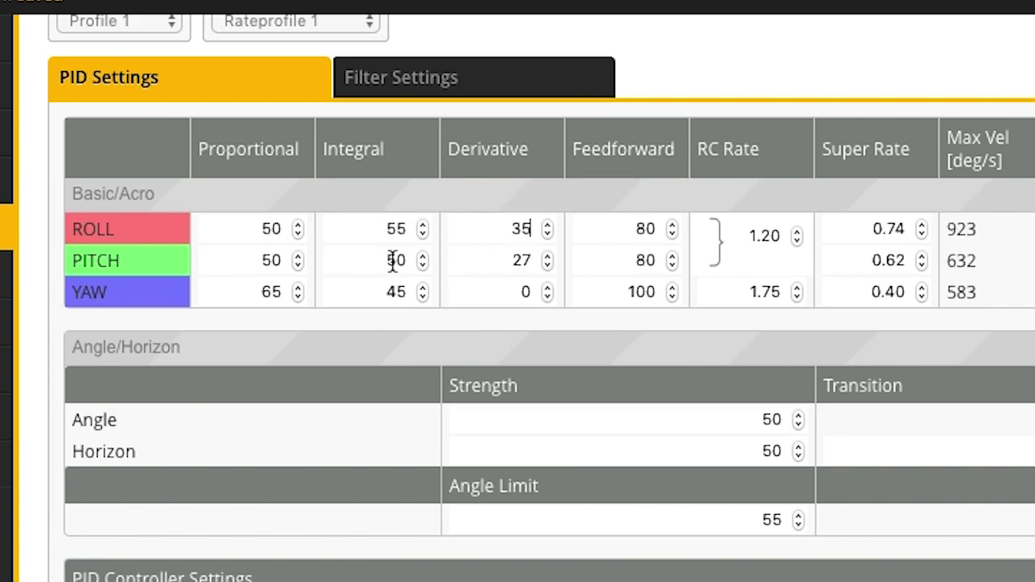
Set the pitch gains to Proportional 60 and Integral 55.
{"action": "double_click", "coordinate": [275, 262]}
{"action": "type", "text": "60"}
{"action": "double_click", "coordinate": [399, 252]}
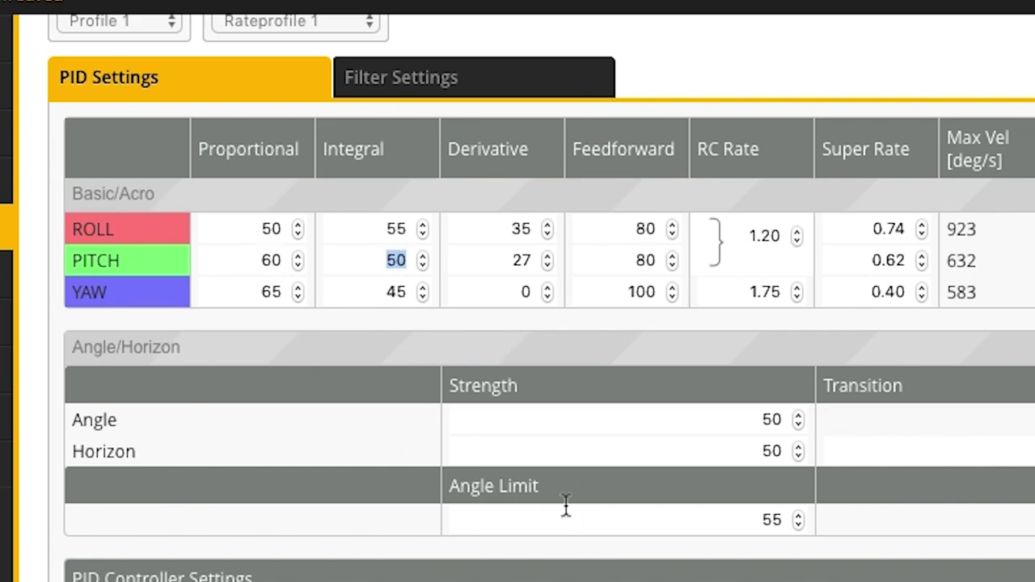
{"action": "type", "text": "55"}
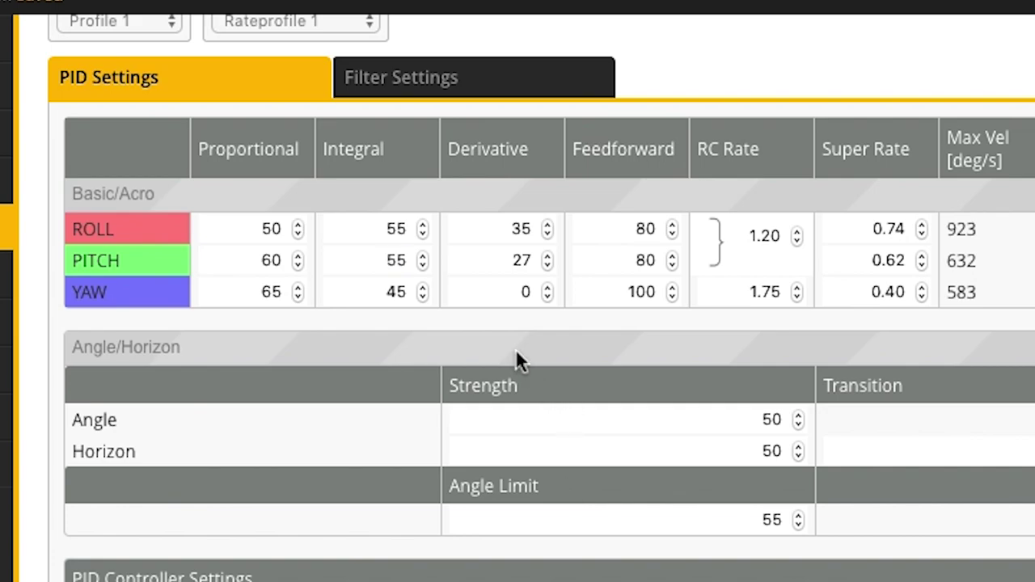
Set the roll Integral to 50, the pitch Derivative to 37 and the roll Derivative to 34.
{"action": "double_click", "coordinate": [395, 228]}
{"action": "type", "text": "50"}
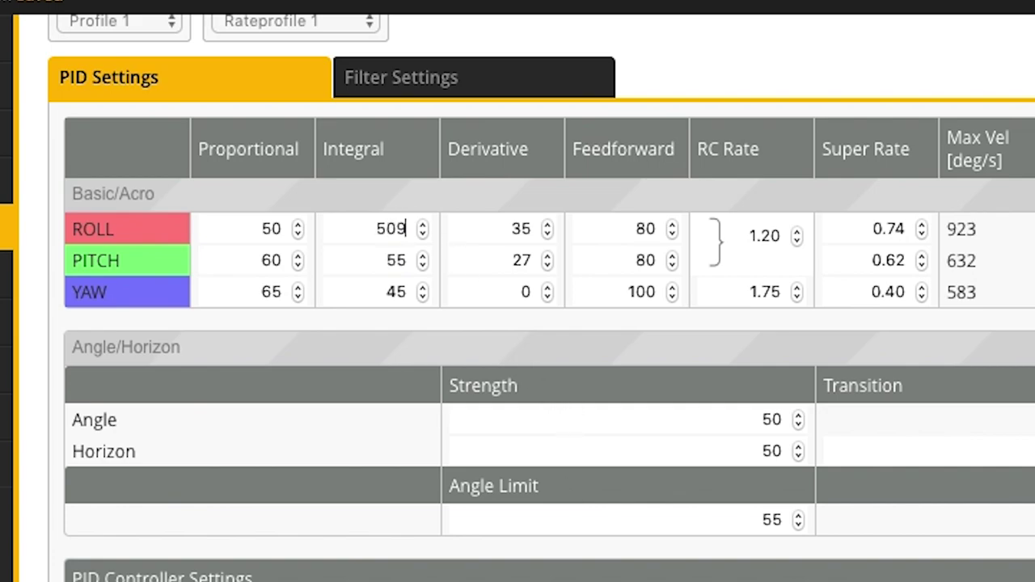
{"action": "double_click", "coordinate": [523, 268]}
{"action": "type", "text": "37"}
{"action": "left_click", "coordinate": [546, 233]}
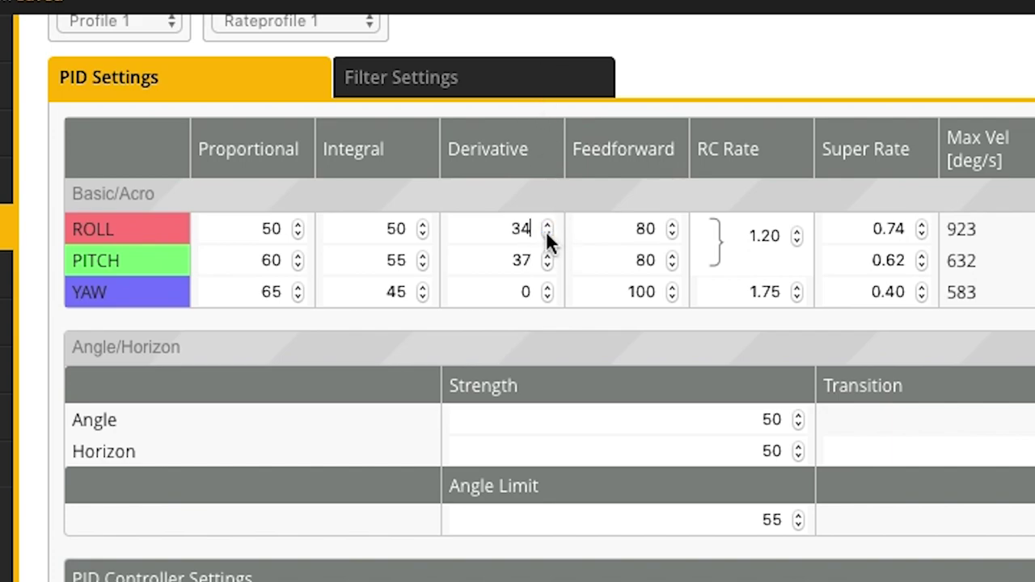
Set the yaw gains to Proportional 70 and Integral 45.
{"action": "double_click", "coordinate": [274, 293]}
{"action": "type", "text": "70"}
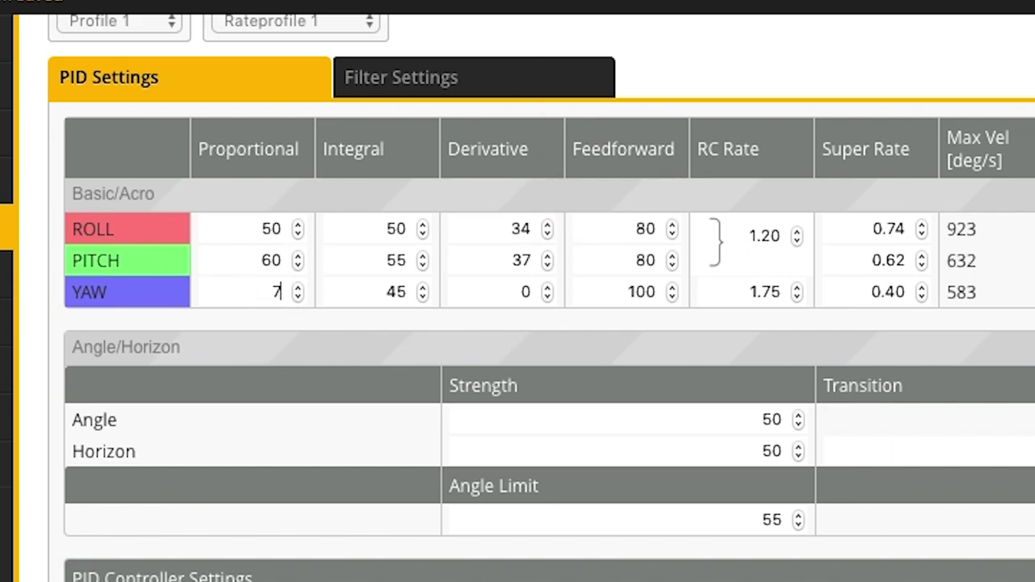
{"action": "double_click", "coordinate": [401, 287]}
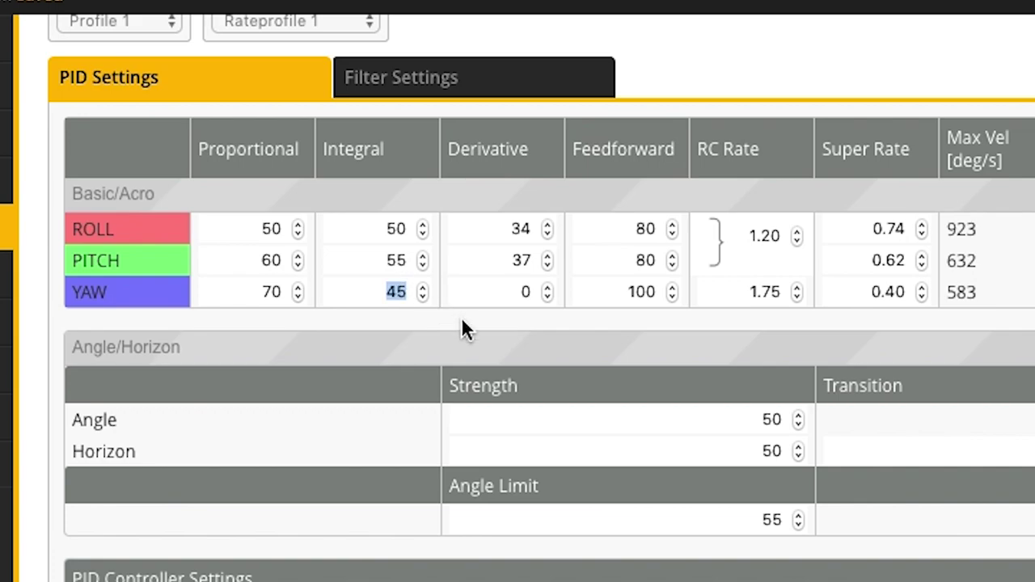
{"action": "type", "text": "50"}
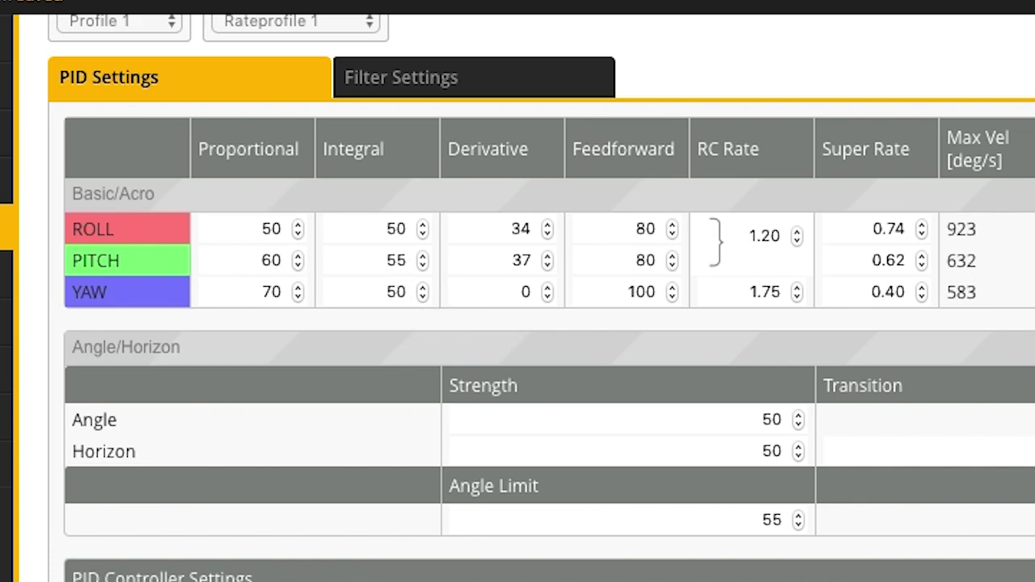
{"action": "key", "text": "BackSpace"}
{"action": "key", "text": "BackSpace"}
{"action": "type", "text": "45"}
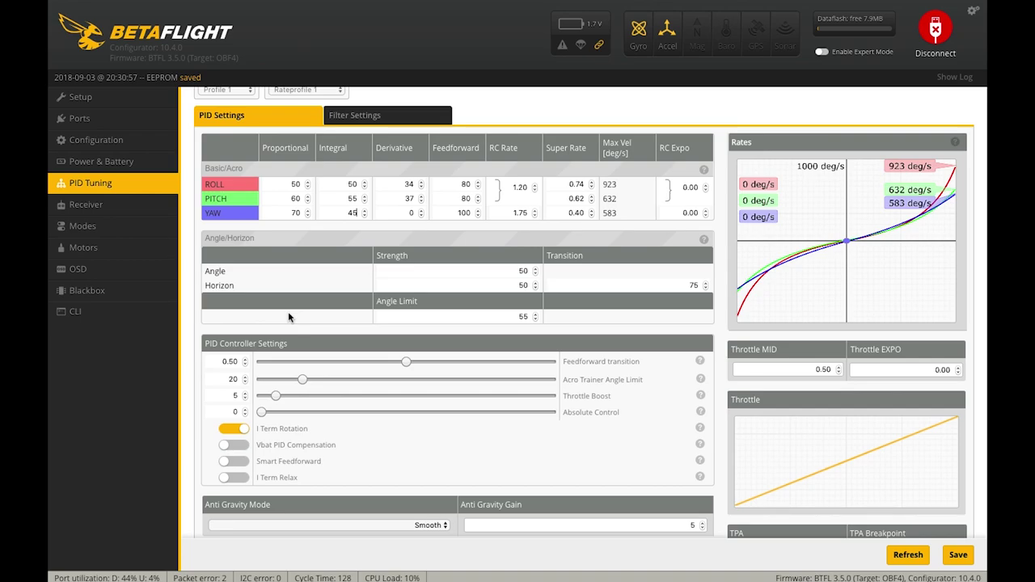
Read the help descriptions of Throttle Boost and Absolute Control in the PID Controller Settings.
{"action": "scroll", "coordinate": [258, 404], "scroll_direction": "down", "scroll_amount": 1}
{"action": "scroll", "coordinate": [259, 407], "scroll_direction": "down", "scroll_amount": 2}
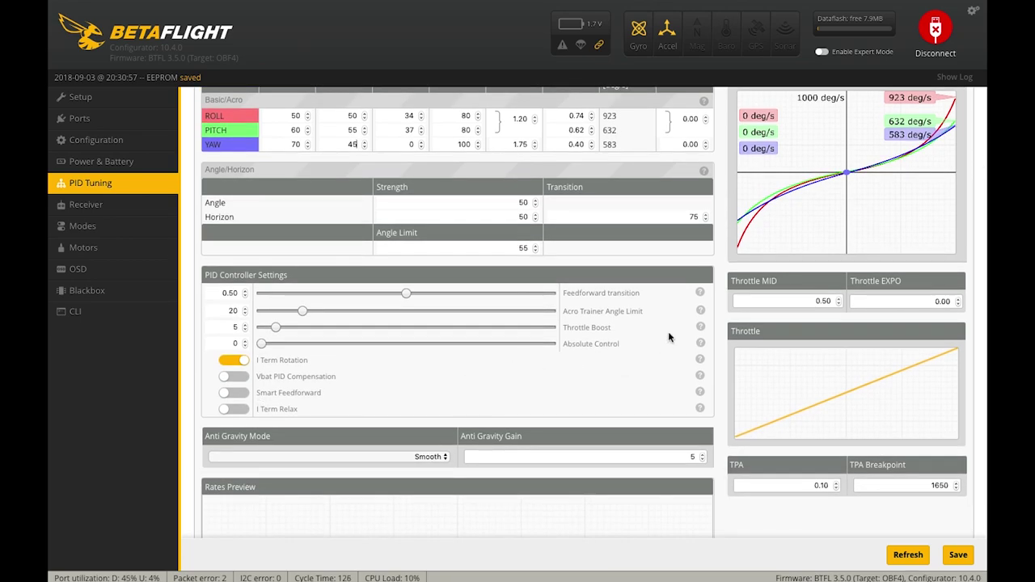
{"action": "mouse_move", "coordinate": [702, 327]}
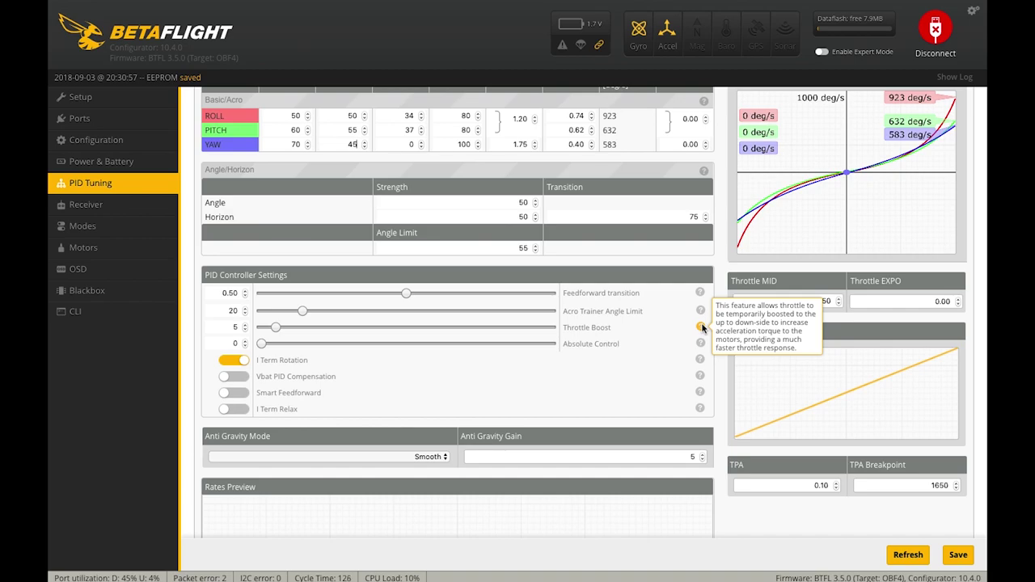
{"action": "mouse_move", "coordinate": [702, 347]}
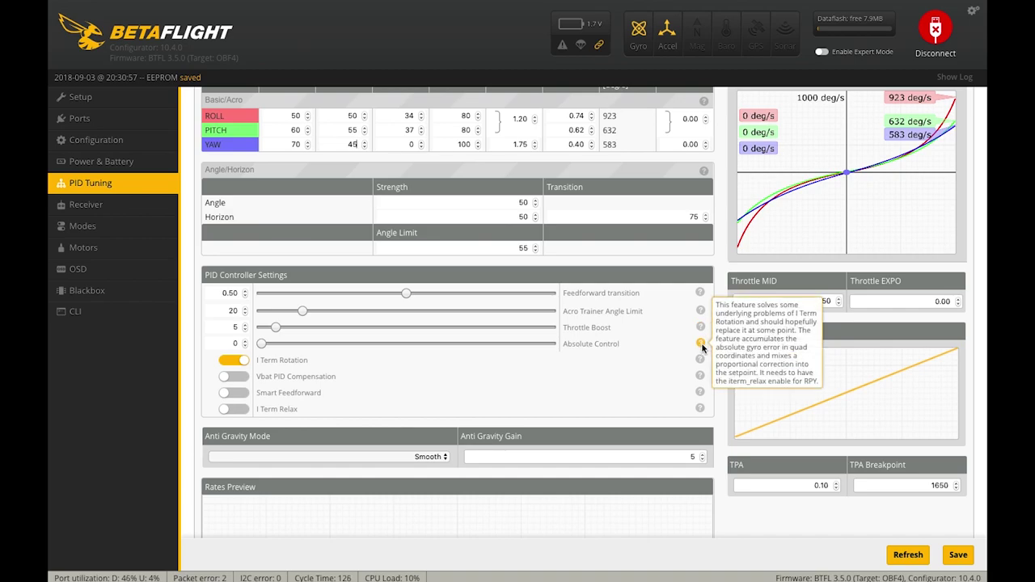
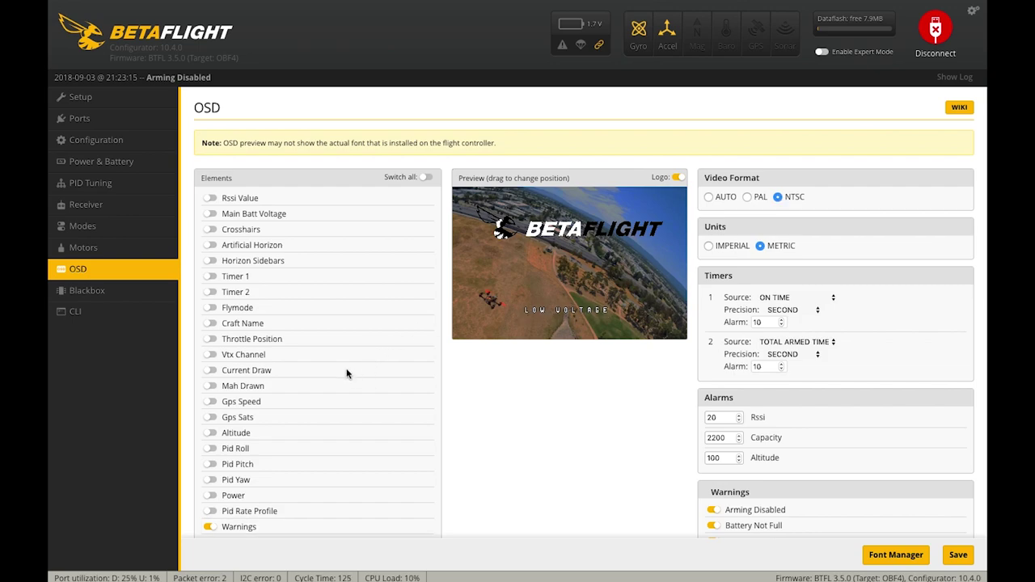
Enable the Main Batt Voltage OSD element and place it in the lower-left corner of the preview image.
{"action": "scroll", "coordinate": [346, 373], "scroll_direction": "down", "scroll_amount": 8}
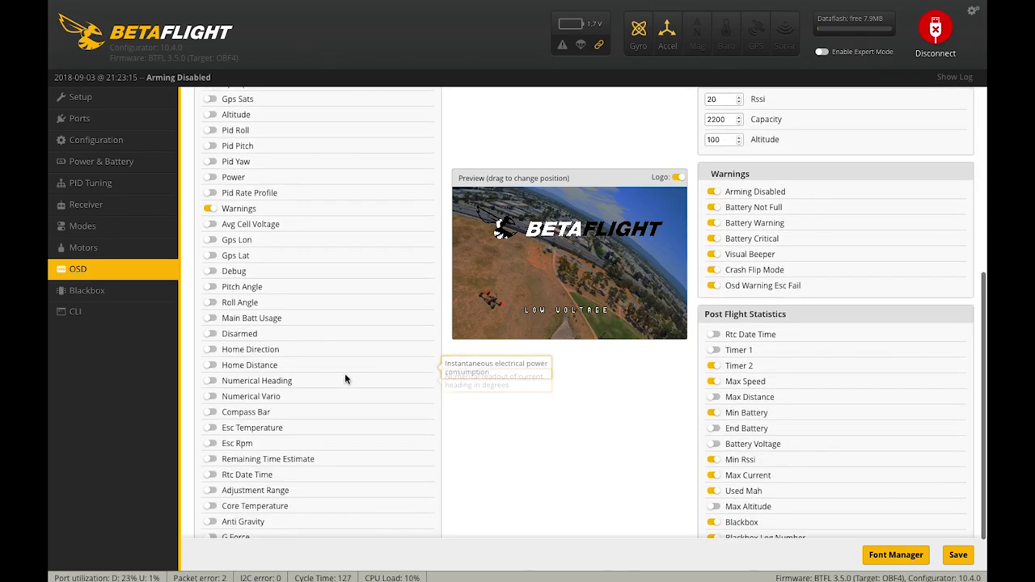
{"action": "scroll", "coordinate": [345, 378], "scroll_direction": "up", "scroll_amount": 2}
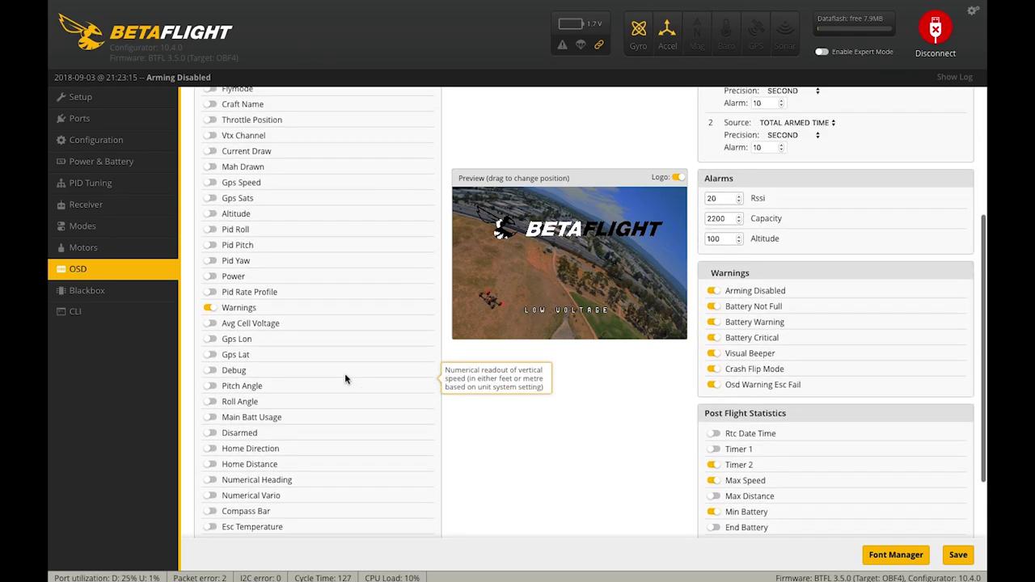
{"action": "scroll", "coordinate": [345, 377], "scroll_direction": "up", "scroll_amount": 3}
{"action": "scroll", "coordinate": [345, 377], "scroll_direction": "up", "scroll_amount": 2}
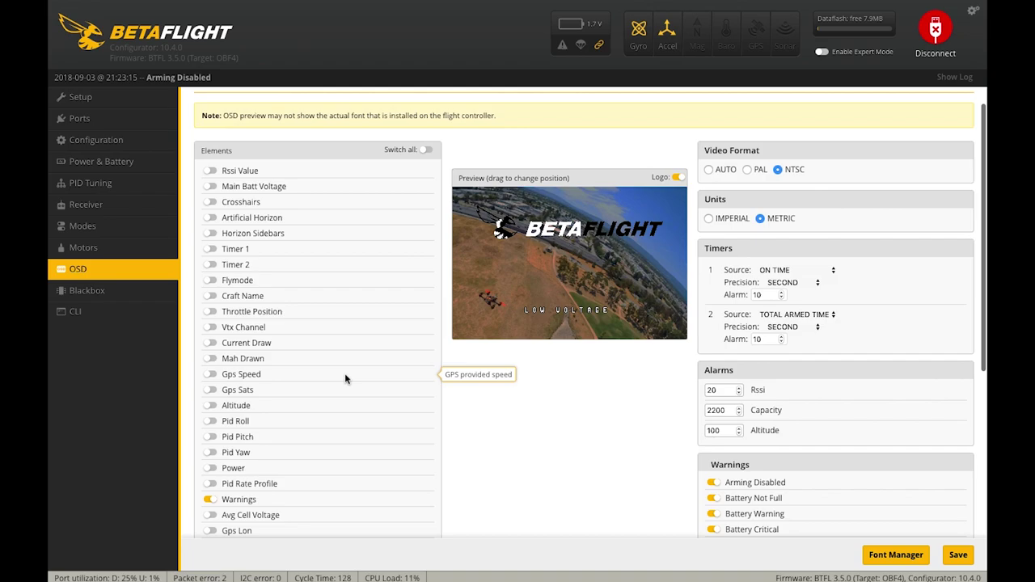
{"action": "left_click", "coordinate": [209, 186]}
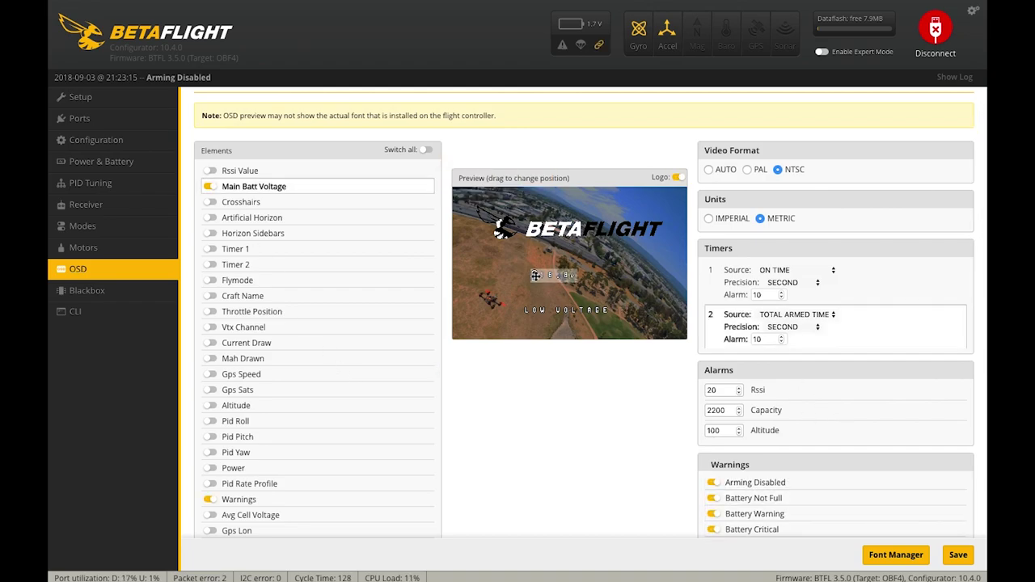
{"action": "left_click_drag", "start_coordinate": [479, 332], "coordinate": [456, 338]}
Enable Current Draw and Mah Drawn and place them in a row beside the battery voltage along the preview image's bottom edge.
{"action": "left_click", "coordinate": [211, 342]}
{"action": "mouse_move", "coordinate": [536, 277]}
{"action": "left_mouse_down"}
{"action": "mouse_move", "coordinate": [527, 336]}
{"action": "mouse_move", "coordinate": [514, 338]}
{"action": "left_mouse_up"}
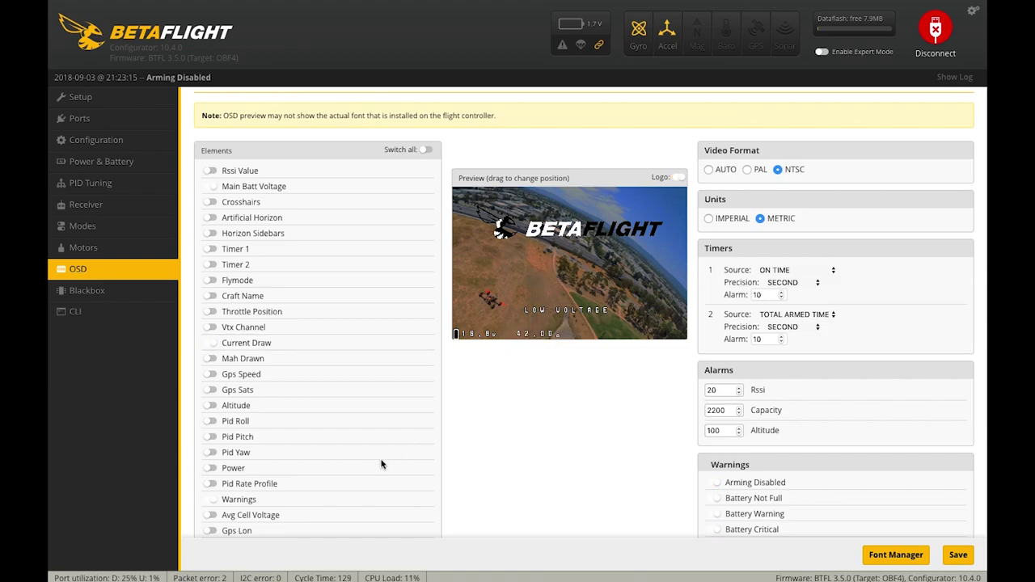
{"action": "scroll", "coordinate": [382, 465], "scroll_direction": "down", "scroll_amount": 5}
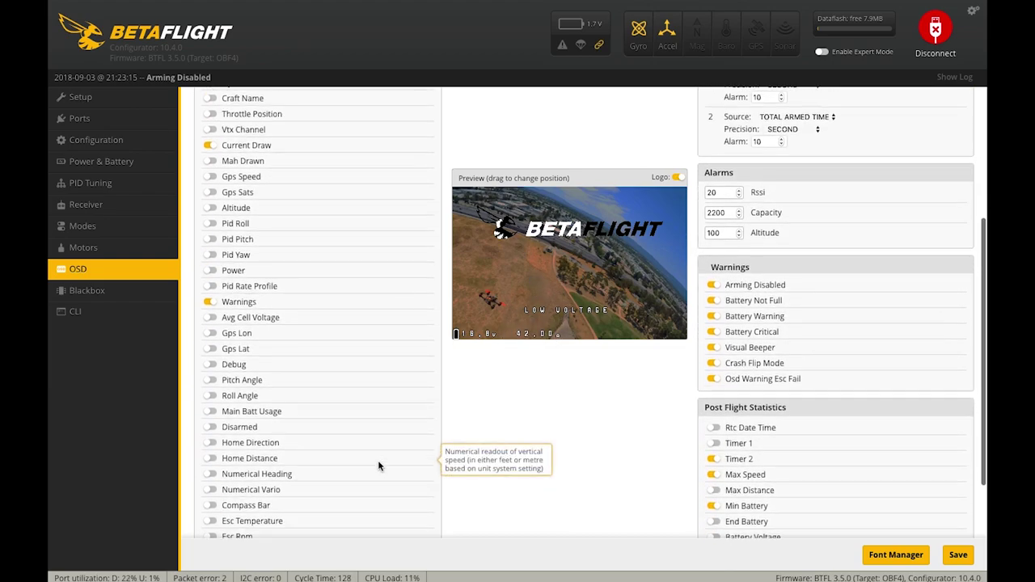
{"action": "scroll", "coordinate": [377, 466], "scroll_direction": "up", "scroll_amount": 2}
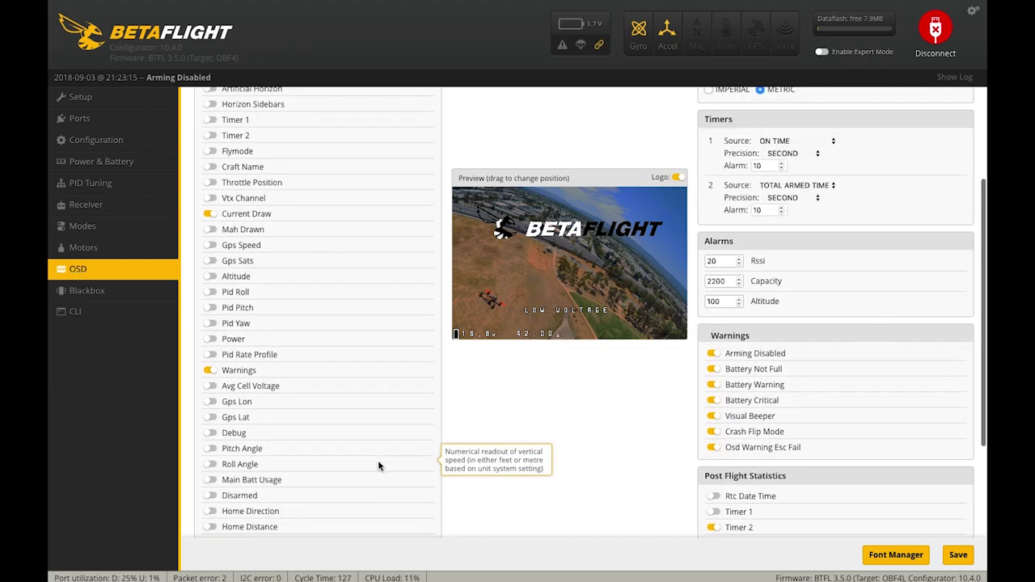
{"action": "left_click", "coordinate": [211, 230]}
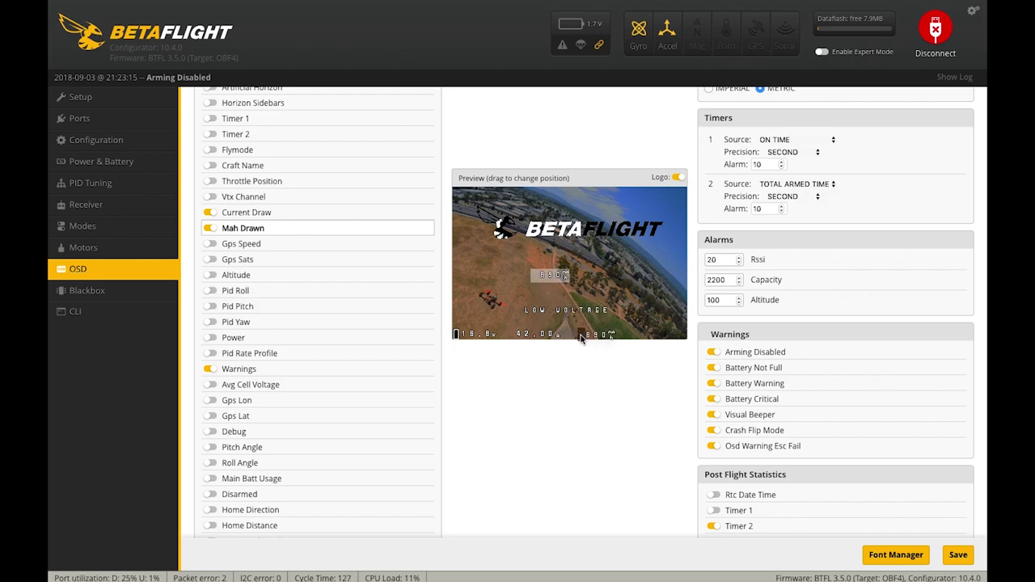
{"action": "left_click_drag", "start_coordinate": [607, 412], "coordinate": [606, 416]}
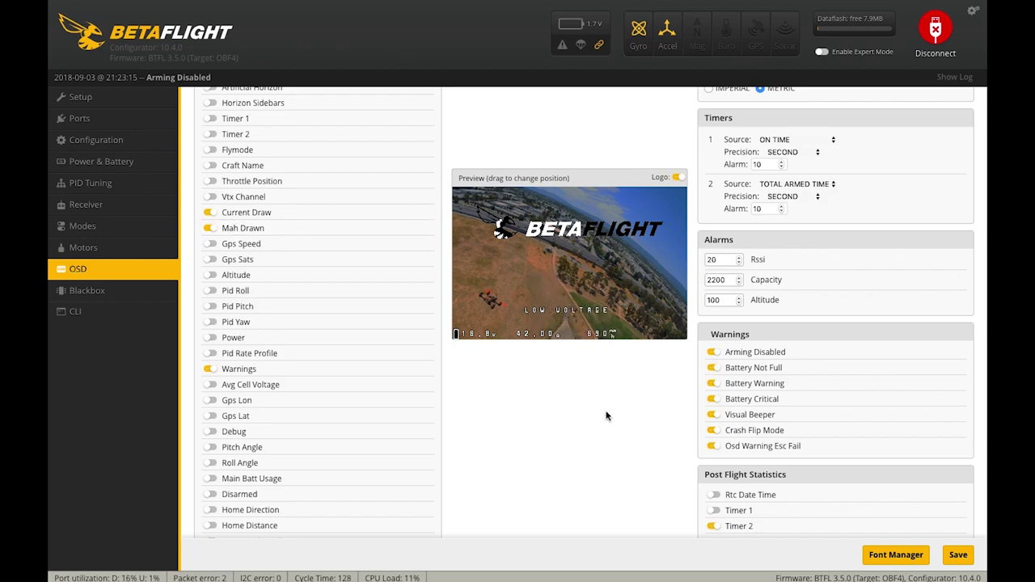
Enable the Timer 2 element and place it in the lower-right corner of the OSD preview image.
{"action": "scroll", "coordinate": [407, 433], "scroll_direction": "up", "scroll_amount": 2}
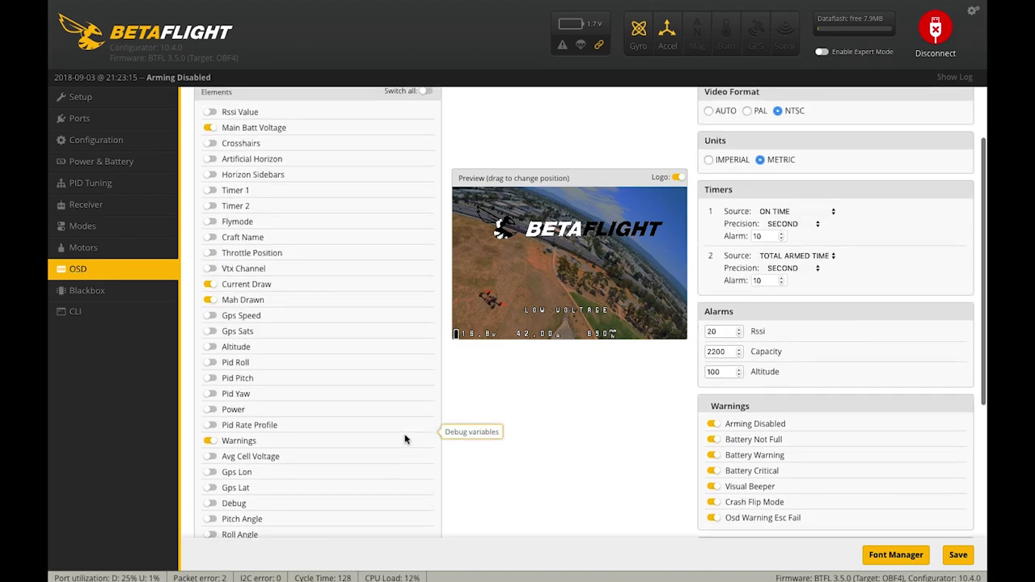
{"action": "left_click", "coordinate": [210, 202]}
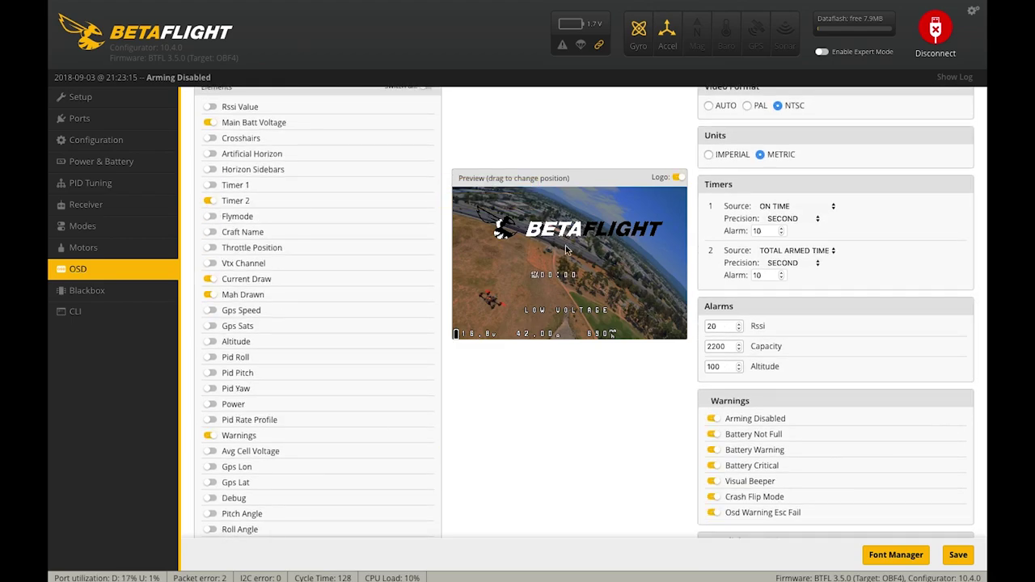
{"action": "left_click_drag", "start_coordinate": [528, 285], "coordinate": [637, 337]}
Enable the Rssi Value element, place it in the upper-left corner of the OSD preview image and save the OSD settings.
{"action": "scroll", "coordinate": [690, 265], "scroll_direction": "up", "scroll_amount": 3}
{"action": "scroll", "coordinate": [690, 264], "scroll_direction": "down", "scroll_amount": 4}
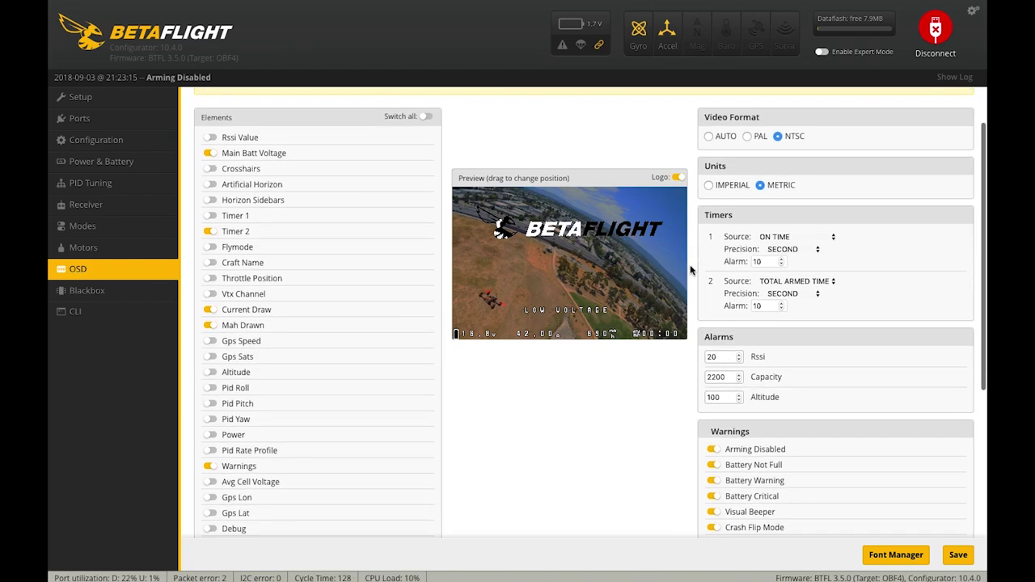
{"action": "scroll", "coordinate": [689, 264], "scroll_direction": "down", "scroll_amount": 5}
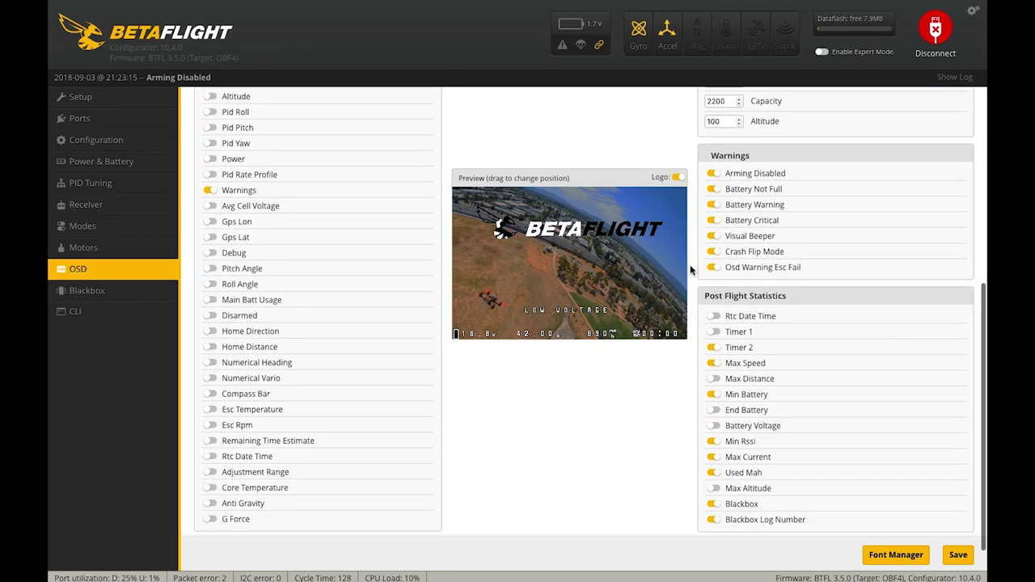
{"action": "scroll", "coordinate": [327, 260], "scroll_direction": "up", "scroll_amount": 6}
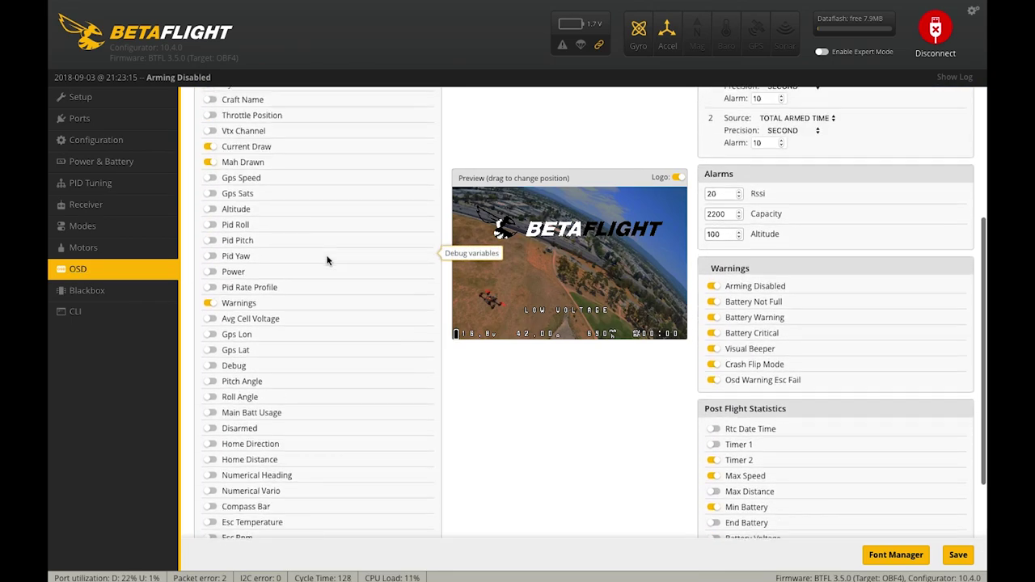
{"action": "scroll", "coordinate": [327, 260], "scroll_direction": "up", "scroll_amount": 2}
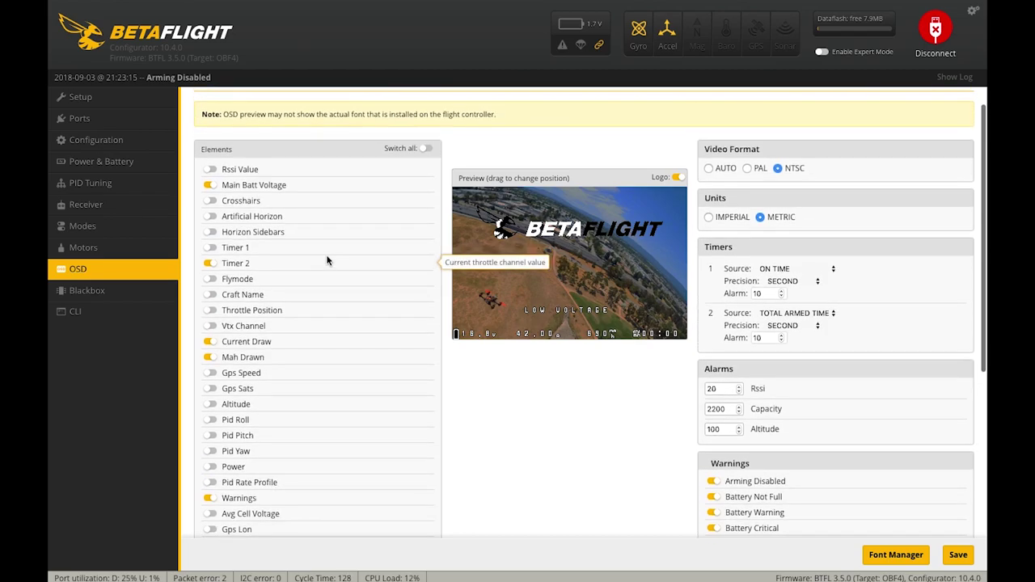
{"action": "left_click", "coordinate": [208, 170]}
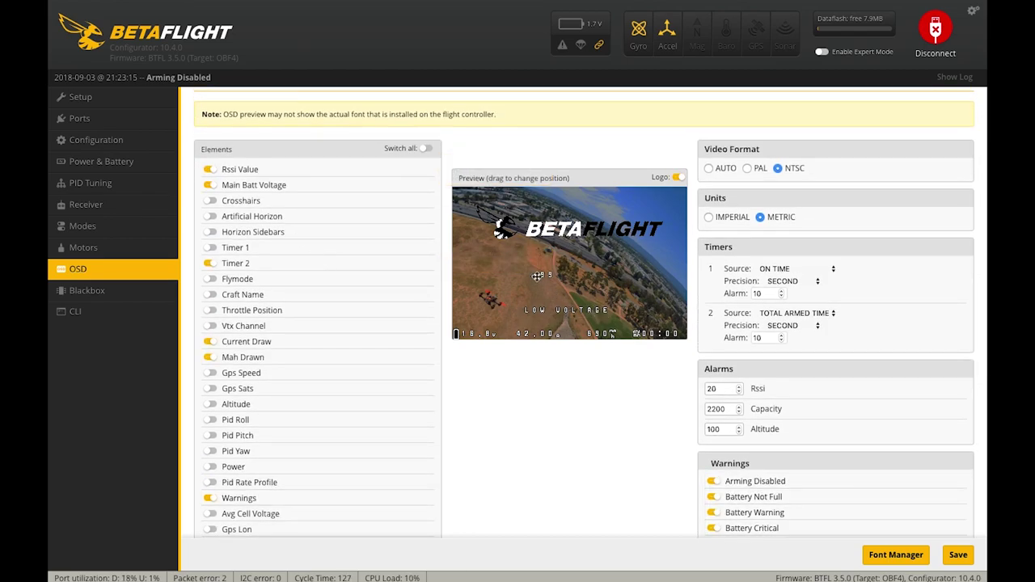
{"action": "left_click_drag", "start_coordinate": [534, 272], "coordinate": [466, 204]}
{"action": "left_click", "coordinate": [956, 556]}
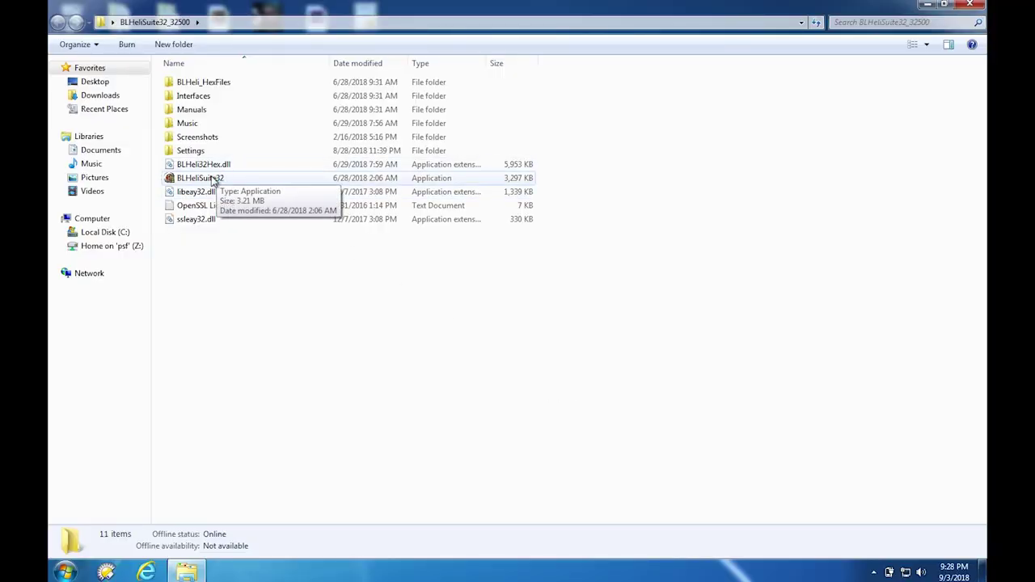
Open BLHeliSuite32, set the motor direction of ESC 2 to Reversed and write its setup.
{"action": "double_click", "coordinate": [213, 180]}
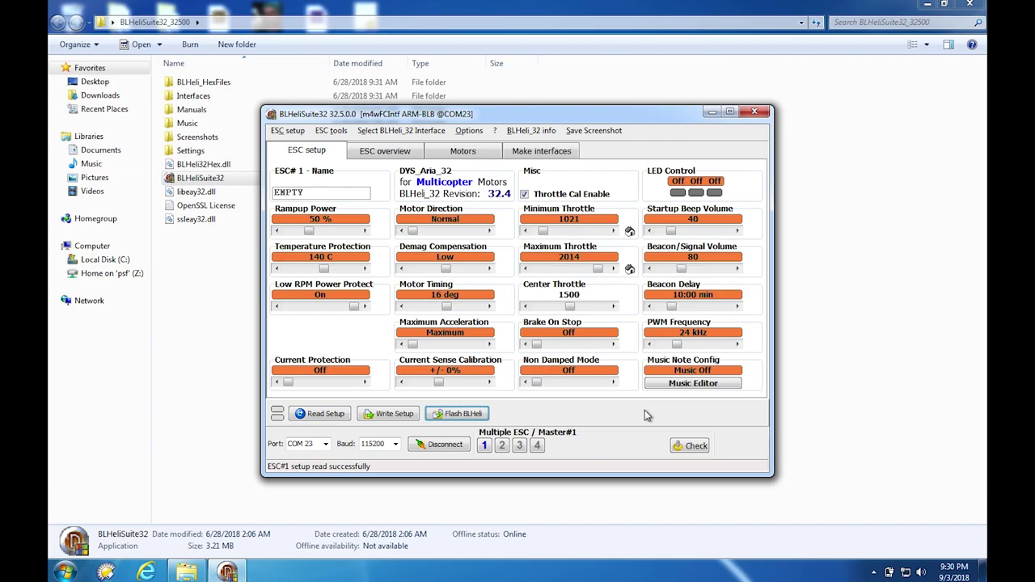
{"action": "left_click", "coordinate": [502, 451]}
{"action": "left_click", "coordinate": [491, 232]}
{"action": "left_click", "coordinate": [405, 420]}
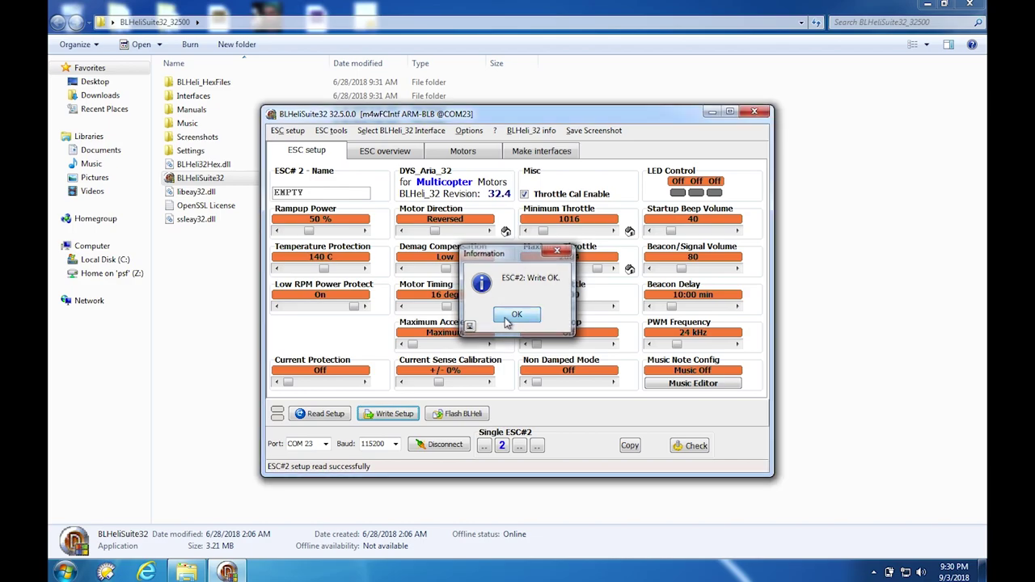
{"action": "left_click", "coordinate": [515, 315]}
Set the motor direction of ESC 3 to Reversed, write its setup and return to the multiple-ESC view.
{"action": "left_click", "coordinate": [520, 446]}
{"action": "left_click", "coordinate": [490, 232]}
{"action": "left_click", "coordinate": [380, 415]}
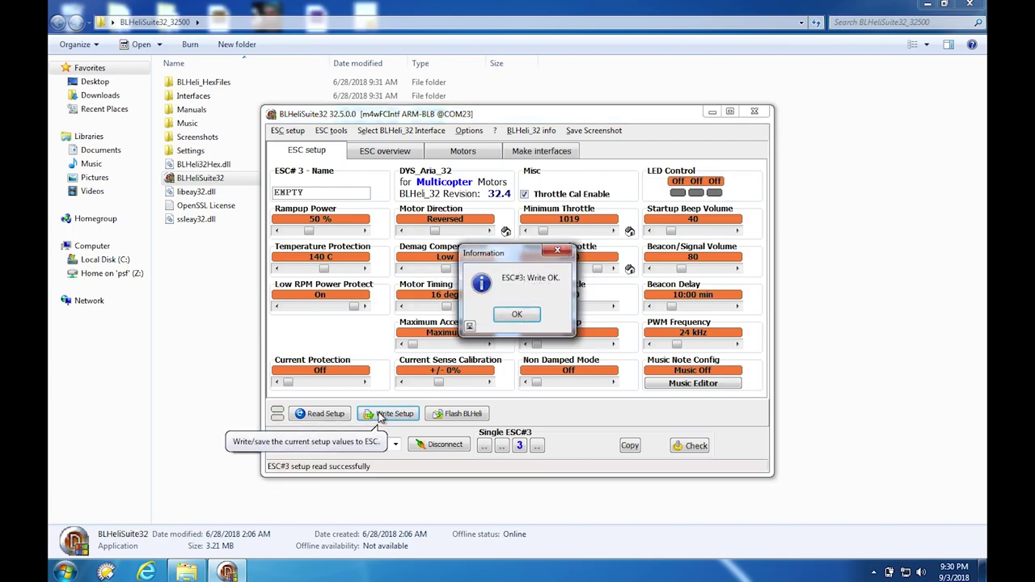
{"action": "left_click", "coordinate": [525, 318]}
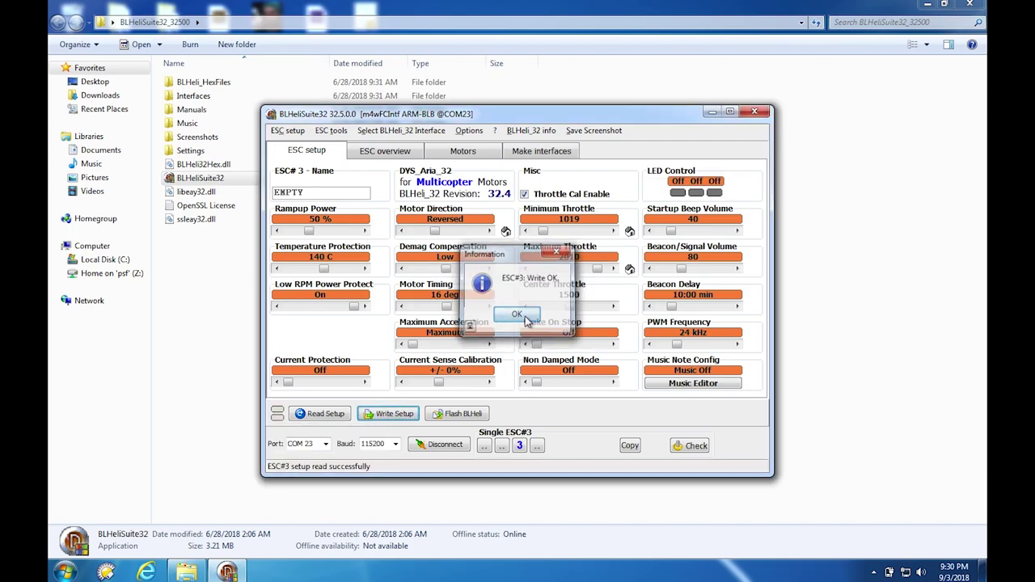
{"action": "left_click", "coordinate": [486, 447]}
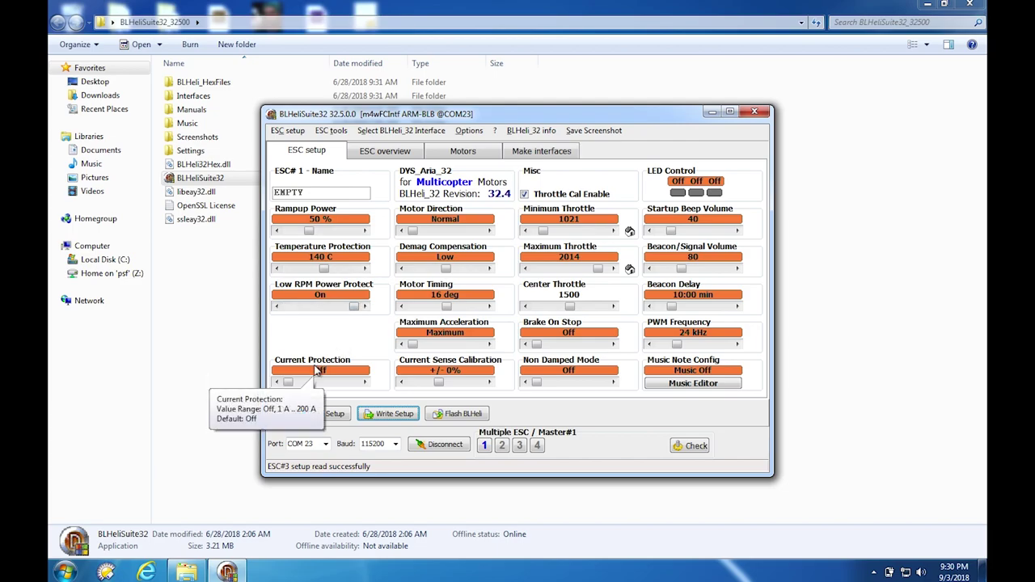
{"action": "mouse_move", "coordinate": [319, 392]}
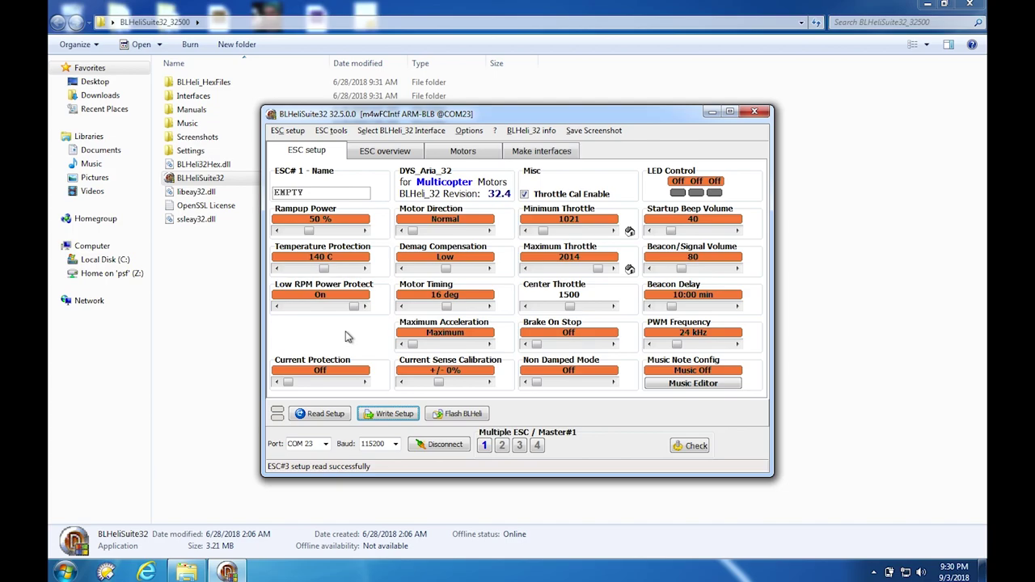
Set Current Protection to 35 A, Motor Timing to Auto and PWM Frequency to 48 kHz, and write the setup to the ESCs.
{"action": "left_click_drag", "start_coordinate": [287, 383], "coordinate": [296, 385]}
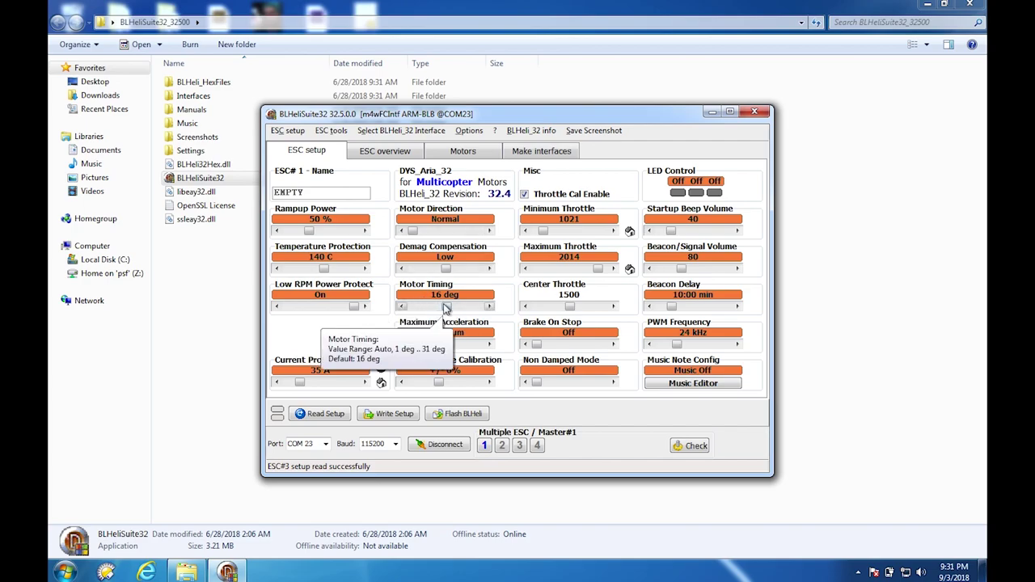
{"action": "left_click_drag", "start_coordinate": [444, 307], "coordinate": [488, 314]}
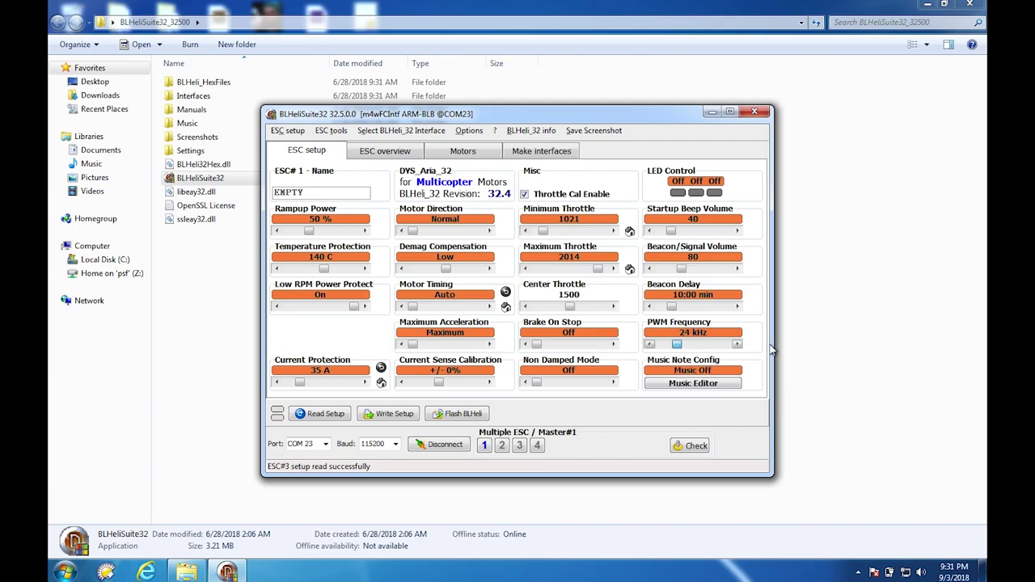
{"action": "left_click_drag", "start_coordinate": [679, 346], "coordinate": [710, 347]}
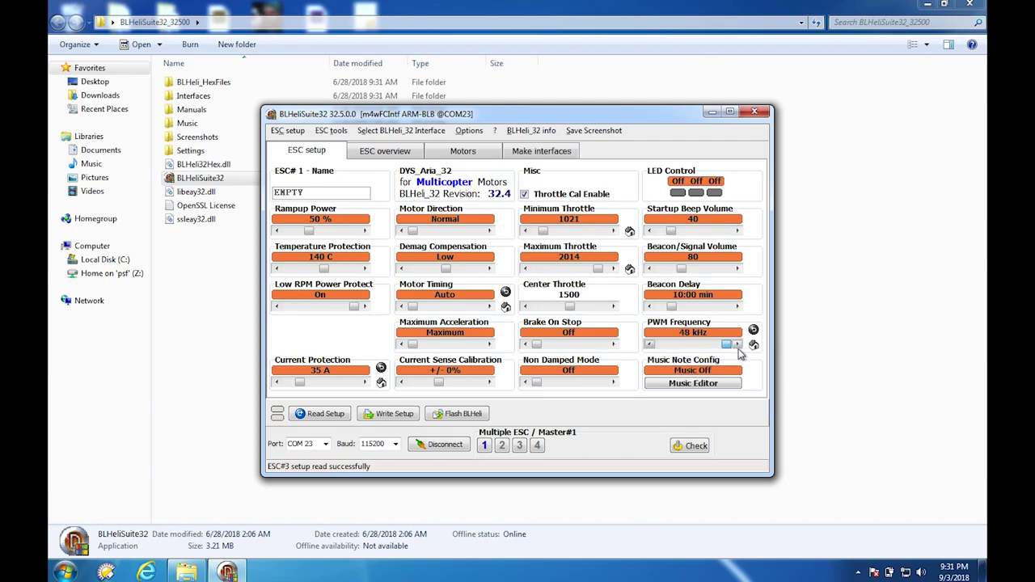
{"action": "left_click", "coordinate": [391, 414]}
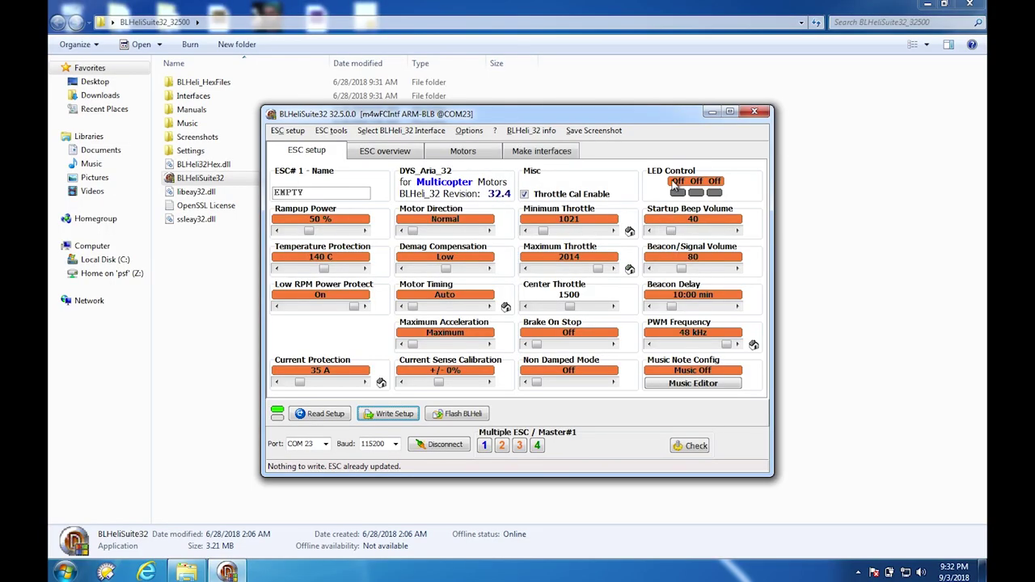
Turn on the blue and red ESC LEDs, set Brake On Stop to 100 %, and write the setup after each change.
{"action": "left_click", "coordinate": [517, 348]}
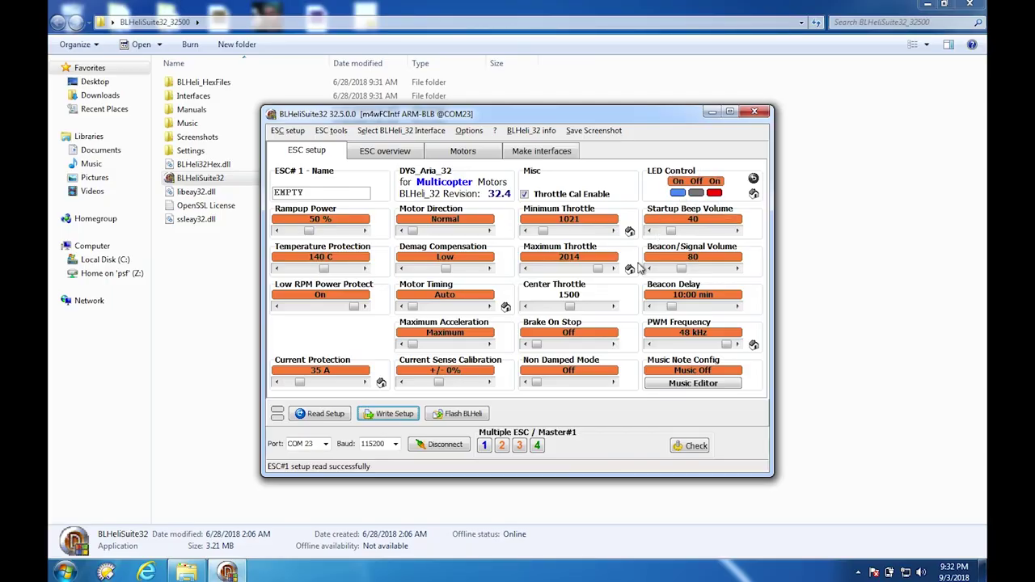
{"action": "left_click", "coordinate": [395, 417]}
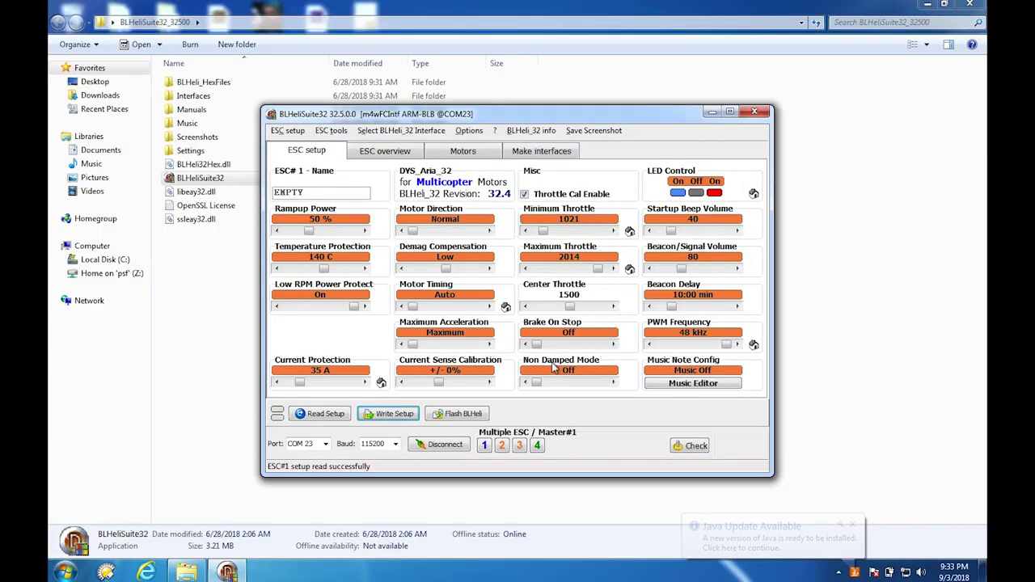
{"action": "left_click_drag", "start_coordinate": [541, 348], "coordinate": [625, 356]}
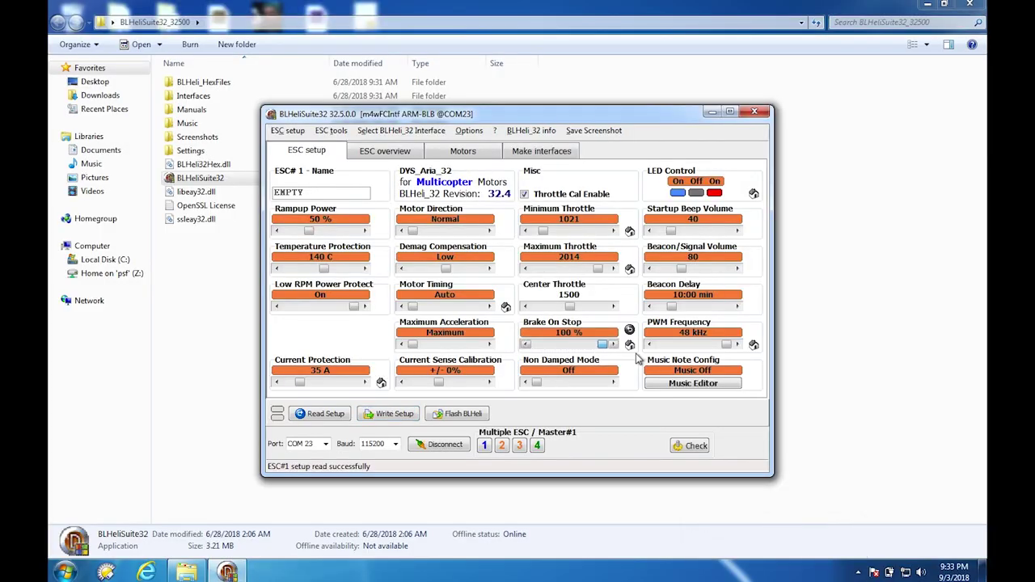
{"action": "left_click", "coordinate": [396, 414]}
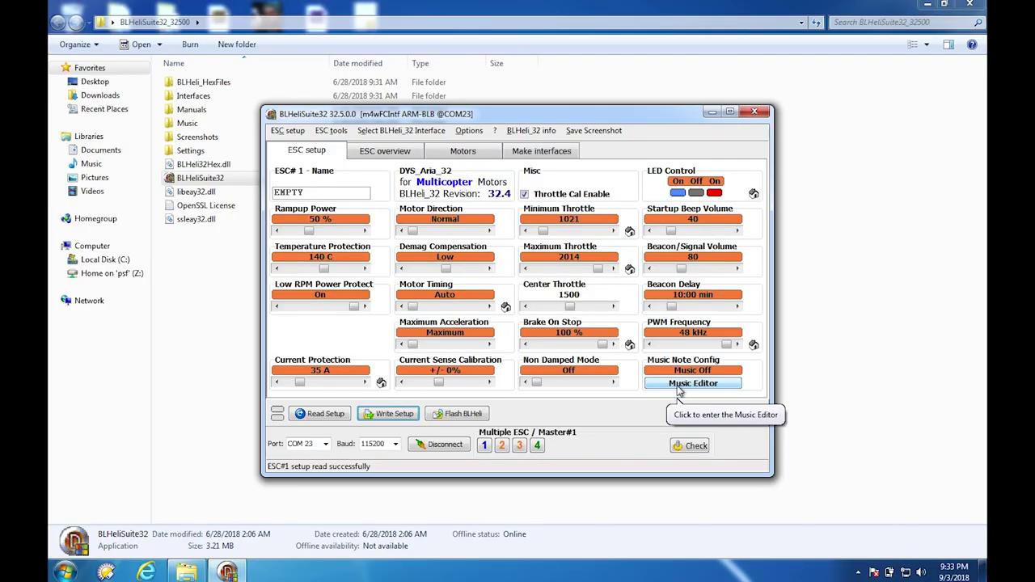
View the motor test page, try to enable motor control and close BLHeliSuite32.
{"action": "left_click", "coordinate": [476, 148]}
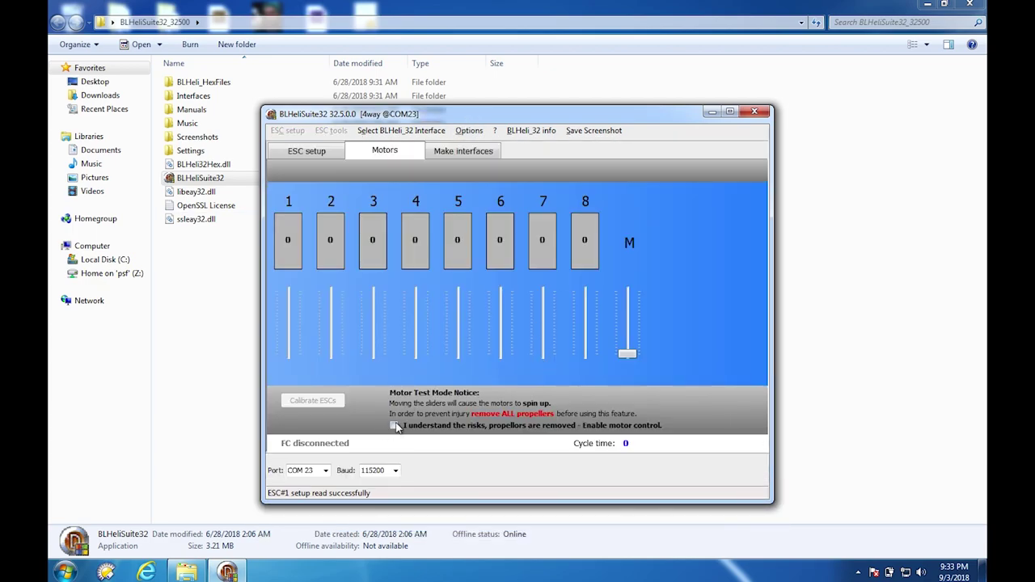
{"action": "left_click", "coordinate": [395, 427]}
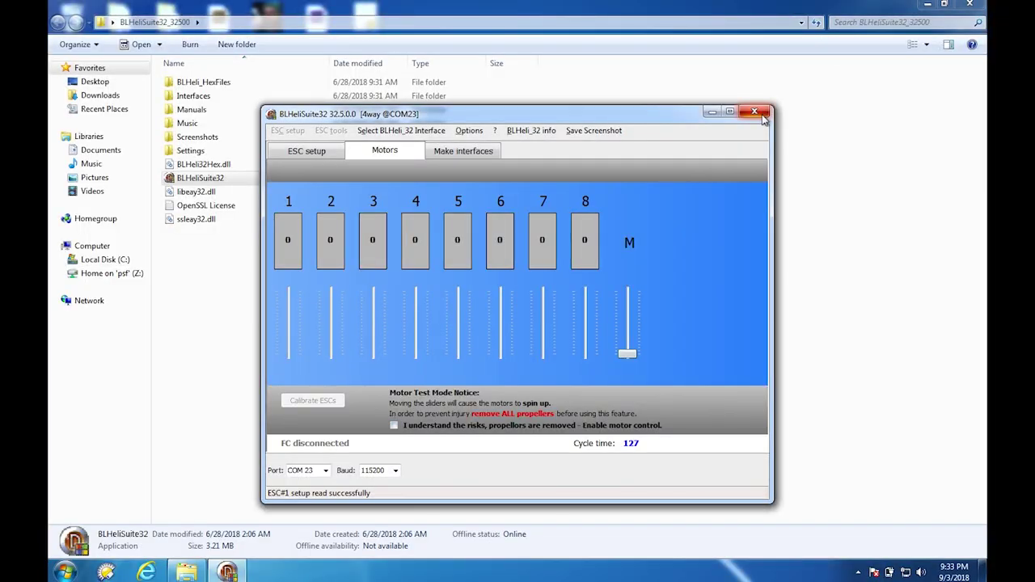
{"action": "key", "text": "alt+F4"}
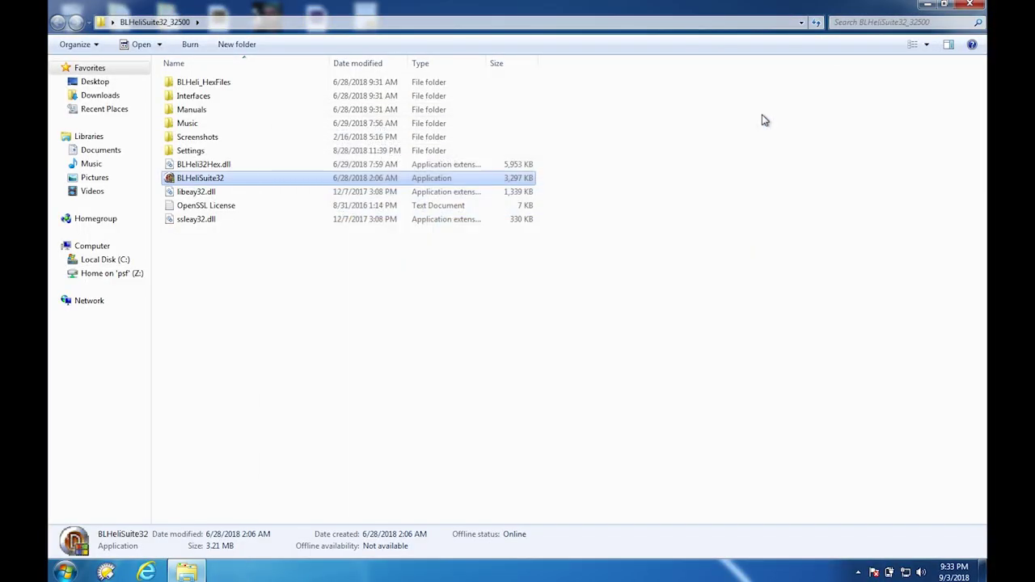